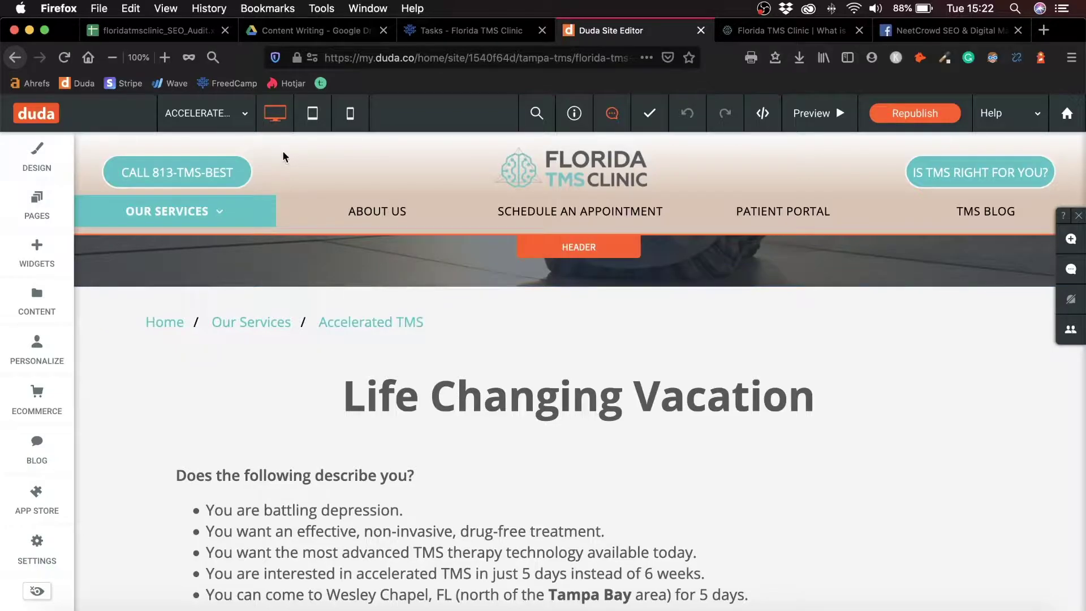
- Glance at the Duda widgets list, then scroll through the NeetCrowd Facebook group feed
click(31, 254)
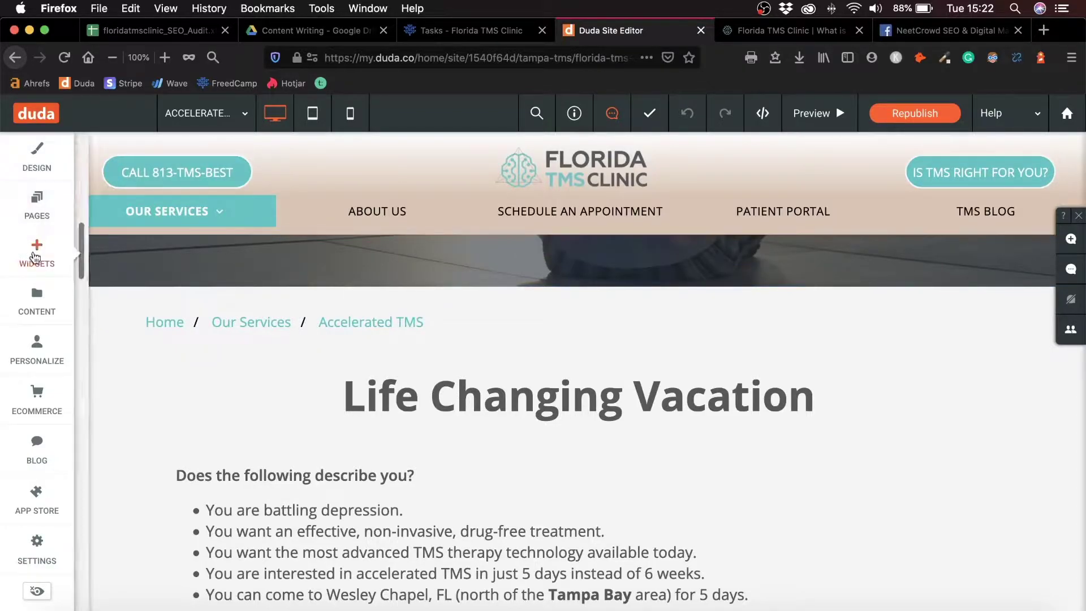
click(311, 148)
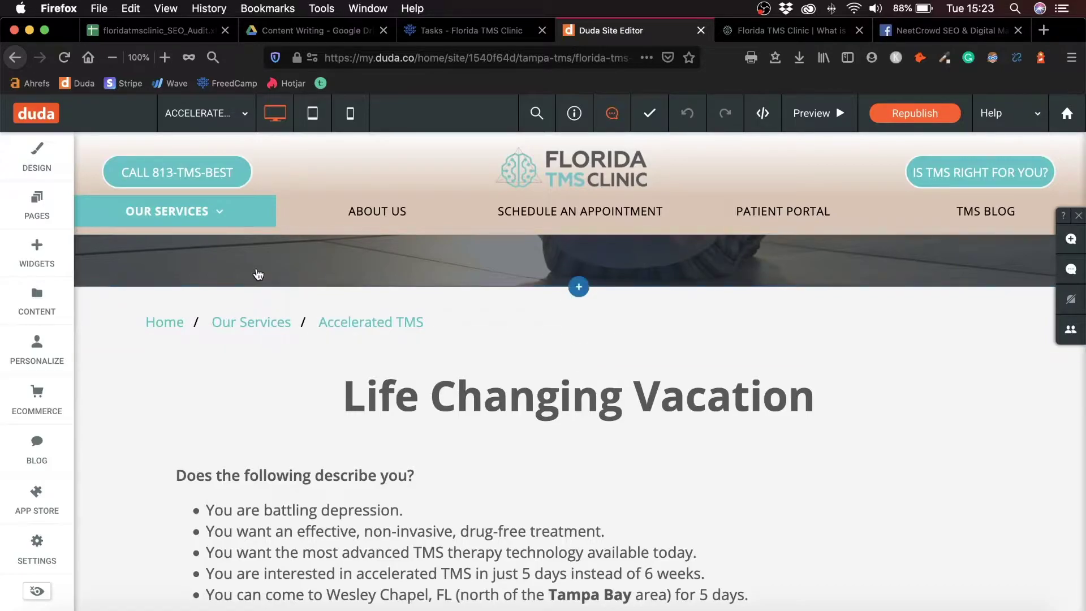
click(945, 30)
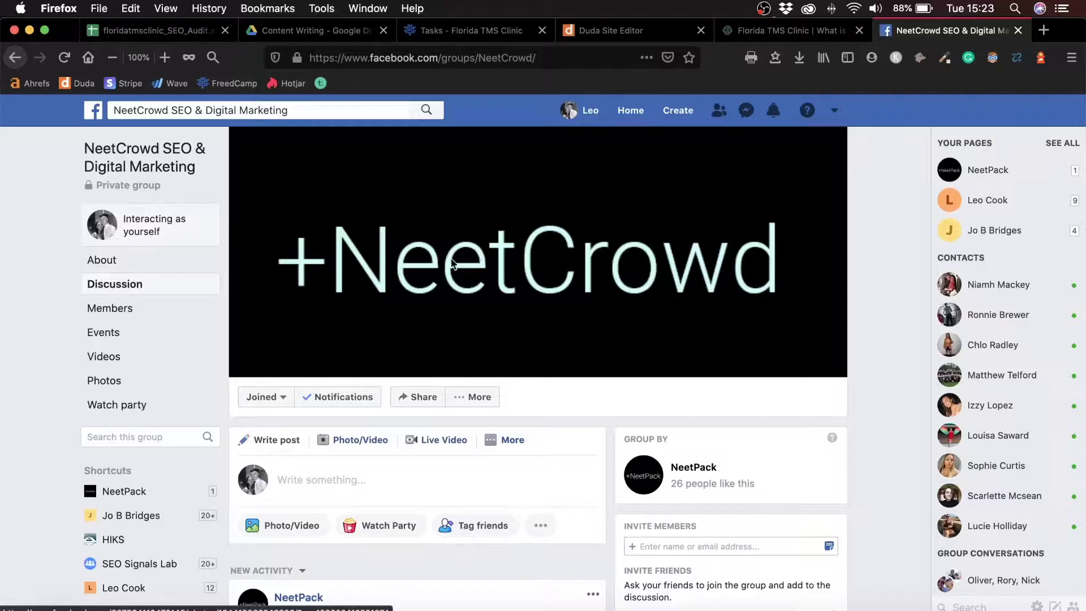
scroll(395, 512, down, 5)
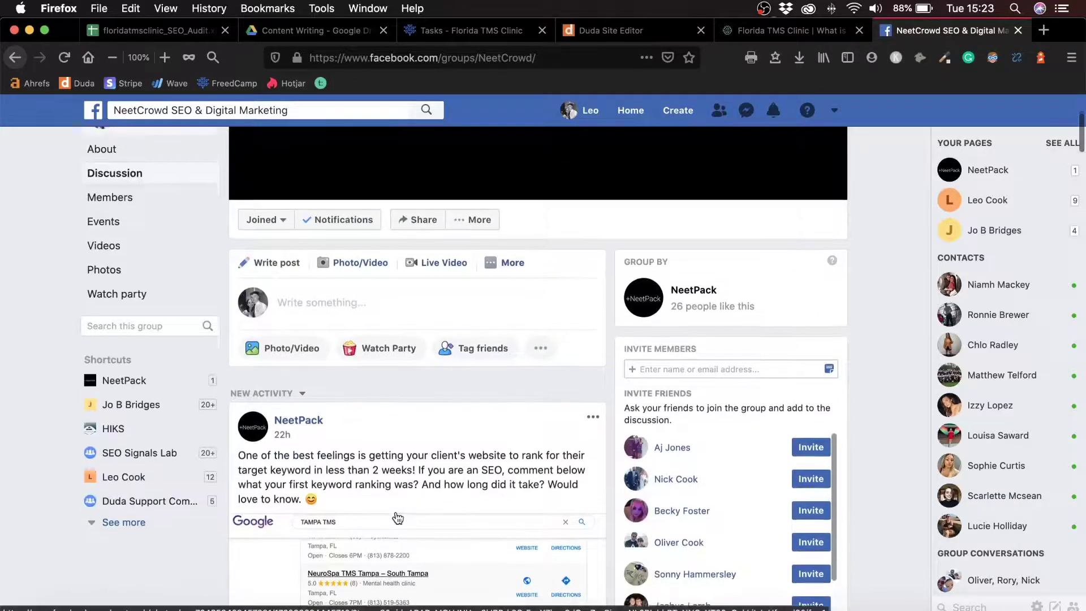
scroll(397, 518, up, 5)
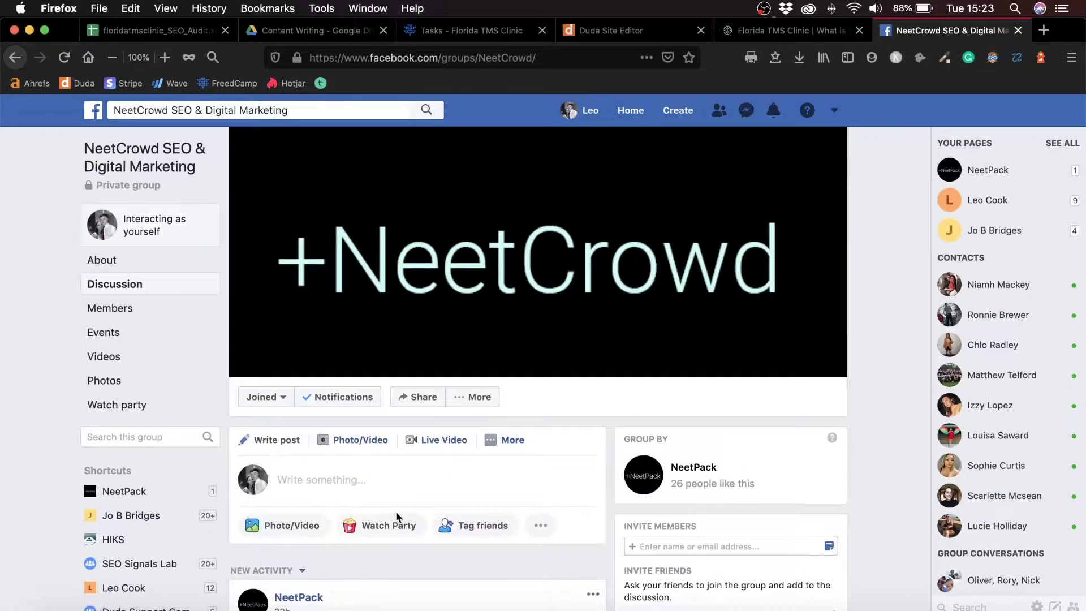
scroll(395, 511, down, 15)
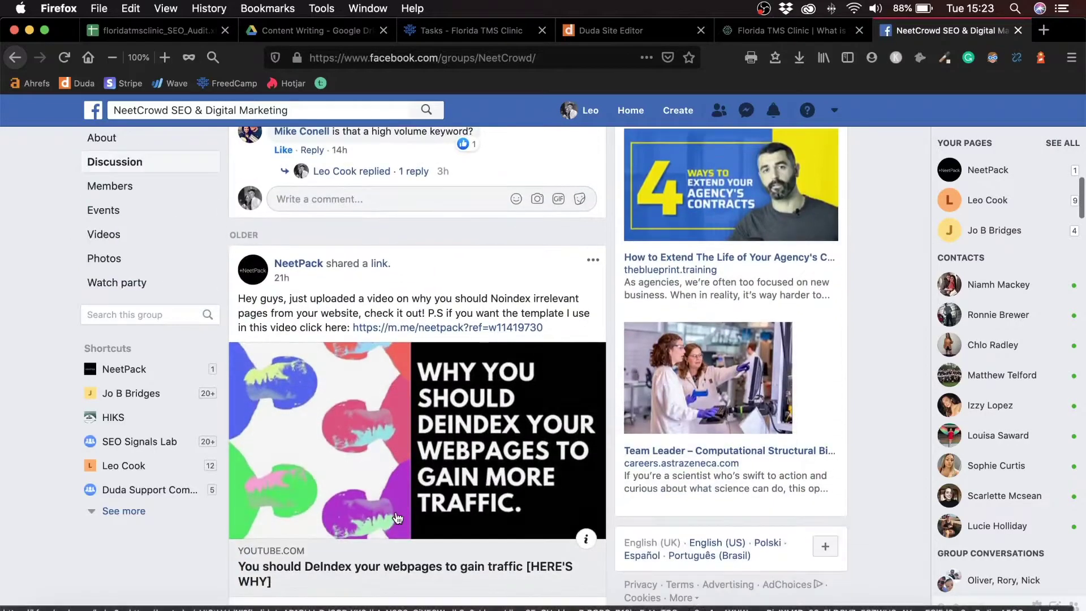
scroll(395, 510, down, 6)
scroll(436, 419, up, 1)
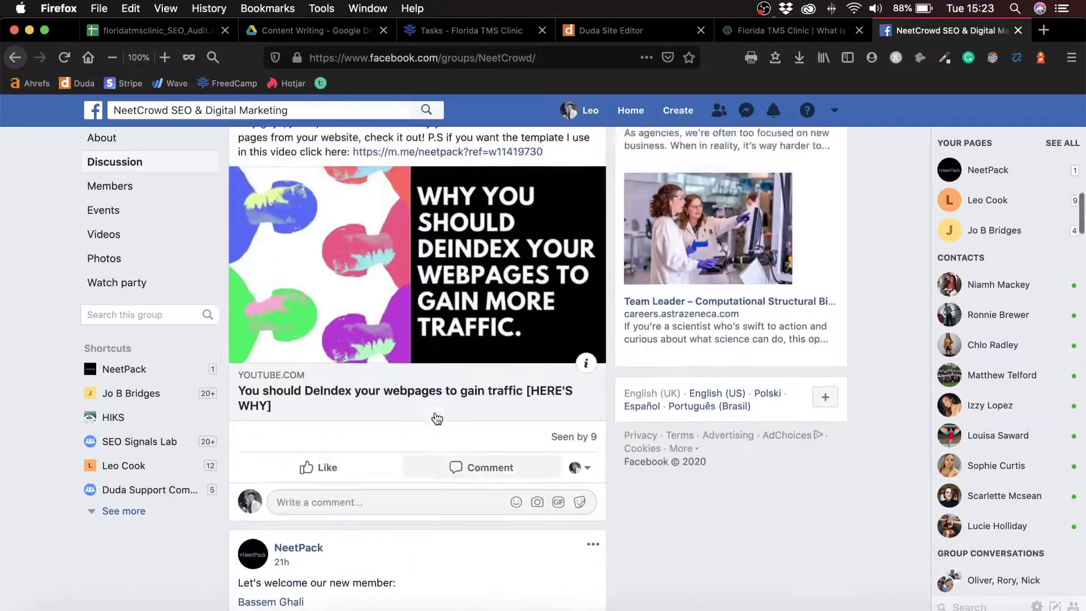
scroll(436, 418, up, 20)
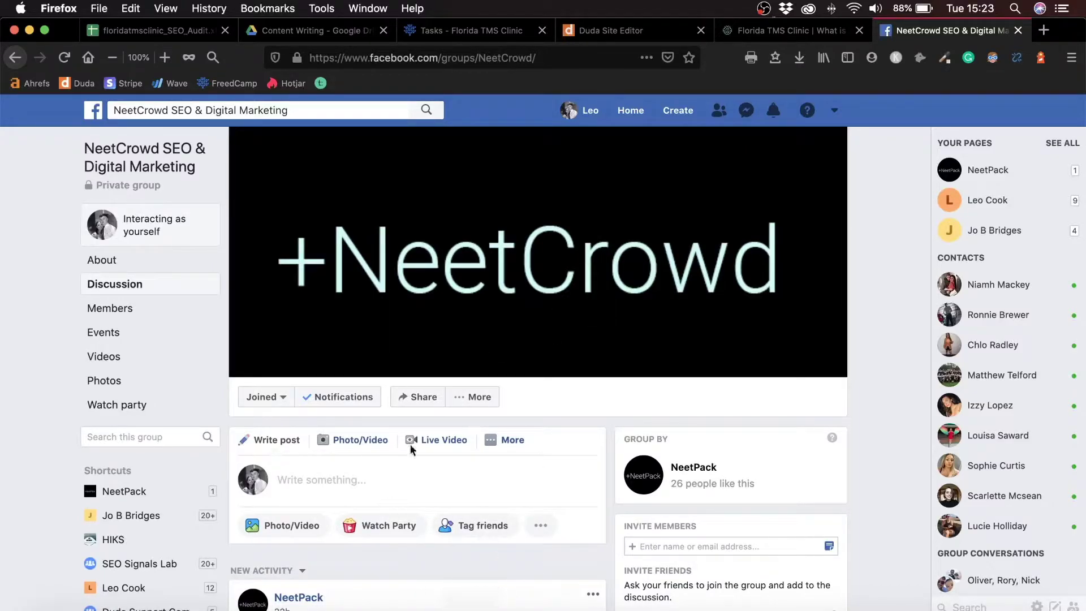
- Open the group's post composer, view its extra attachment options, then close it
click(356, 480)
click(775, 424)
scroll(405, 304, down, 3)
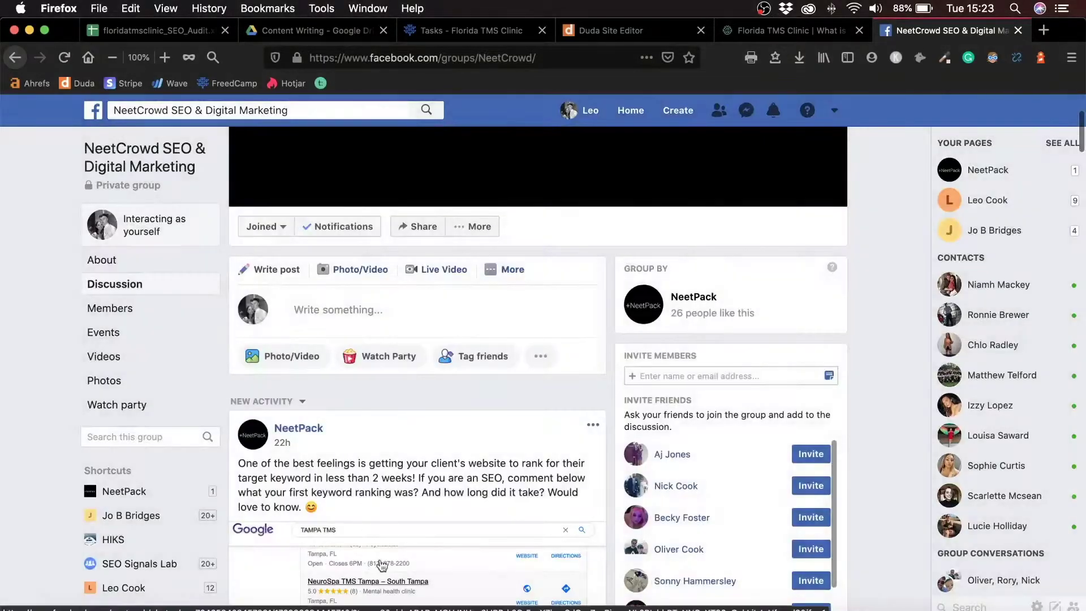
click(405, 303)
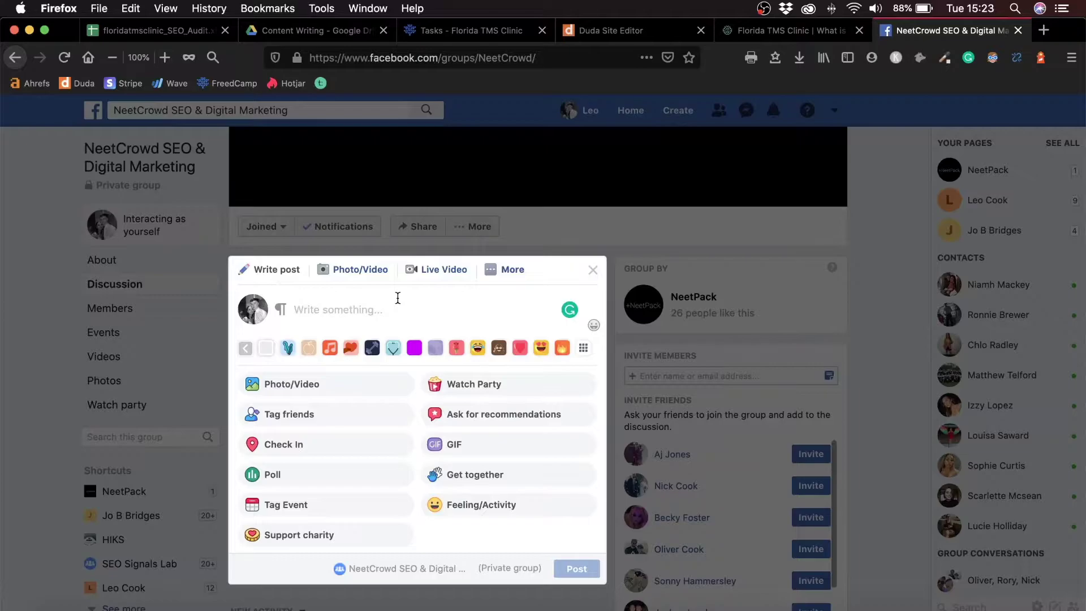
click(505, 270)
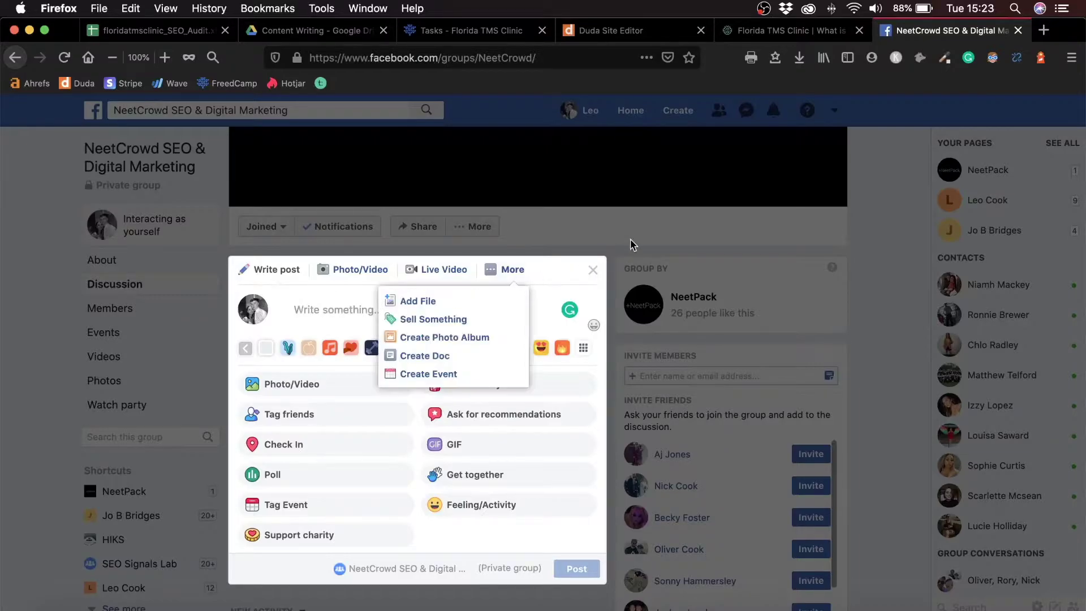
click(593, 270)
- Search the widgets for 'htm' and drag an HTML widget onto the Accelerated TMS page
click(612, 33)
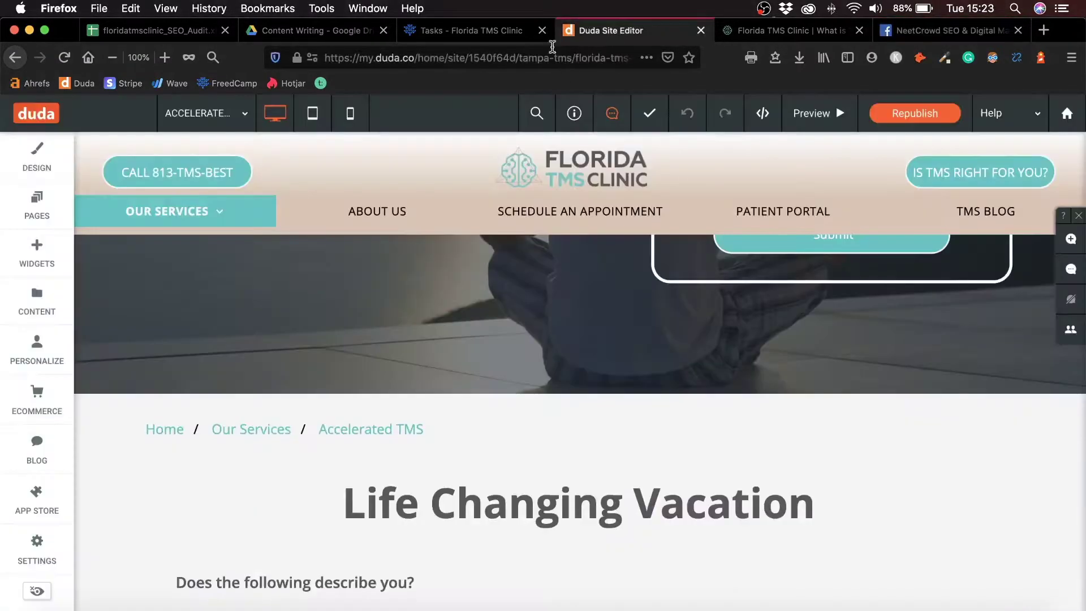
click(492, 439)
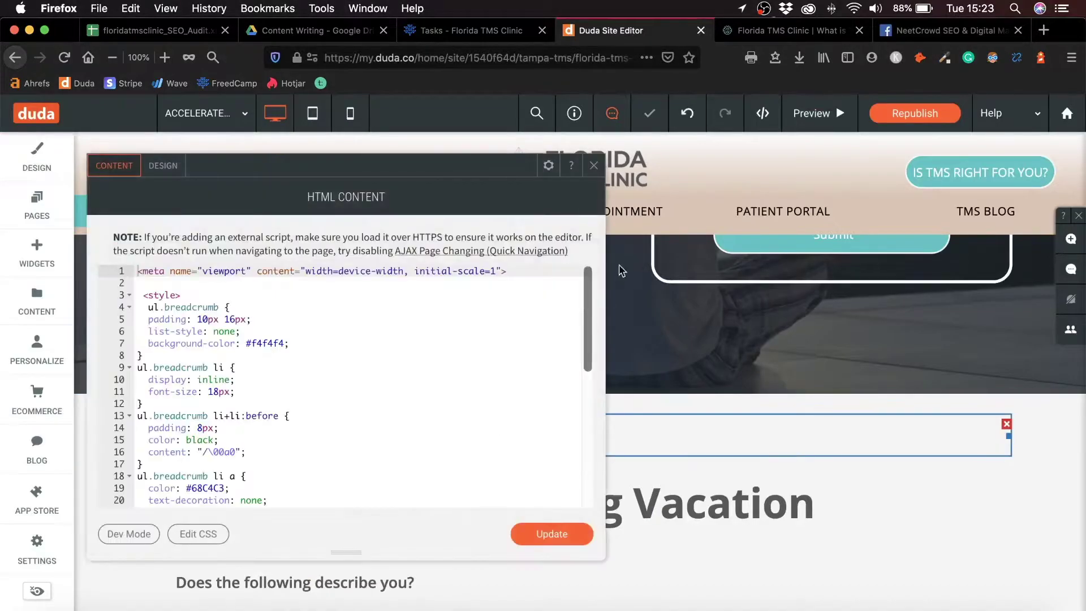
click(593, 165)
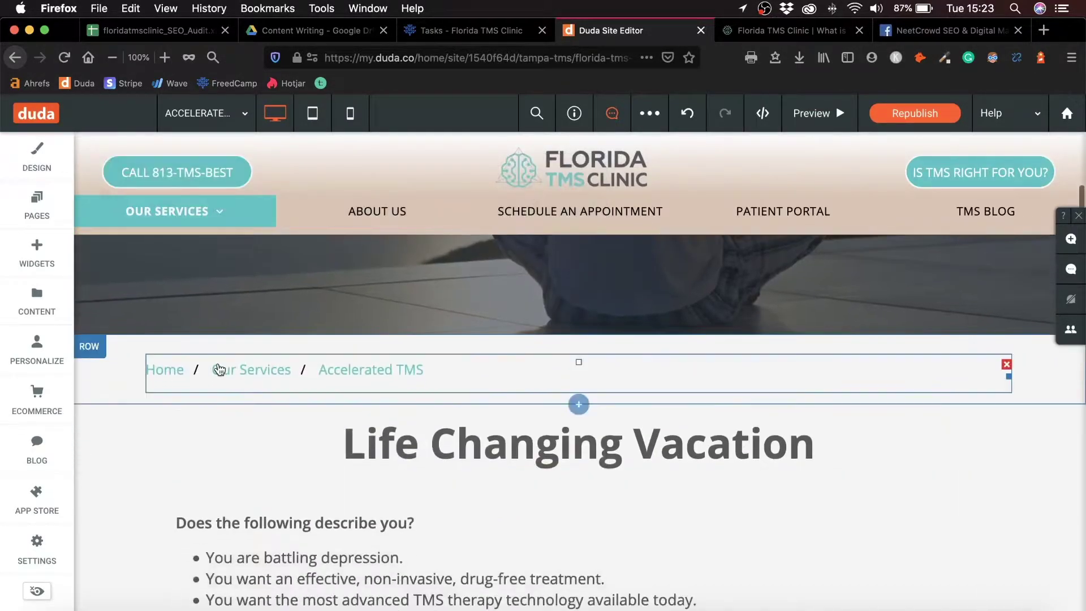
click(53, 268)
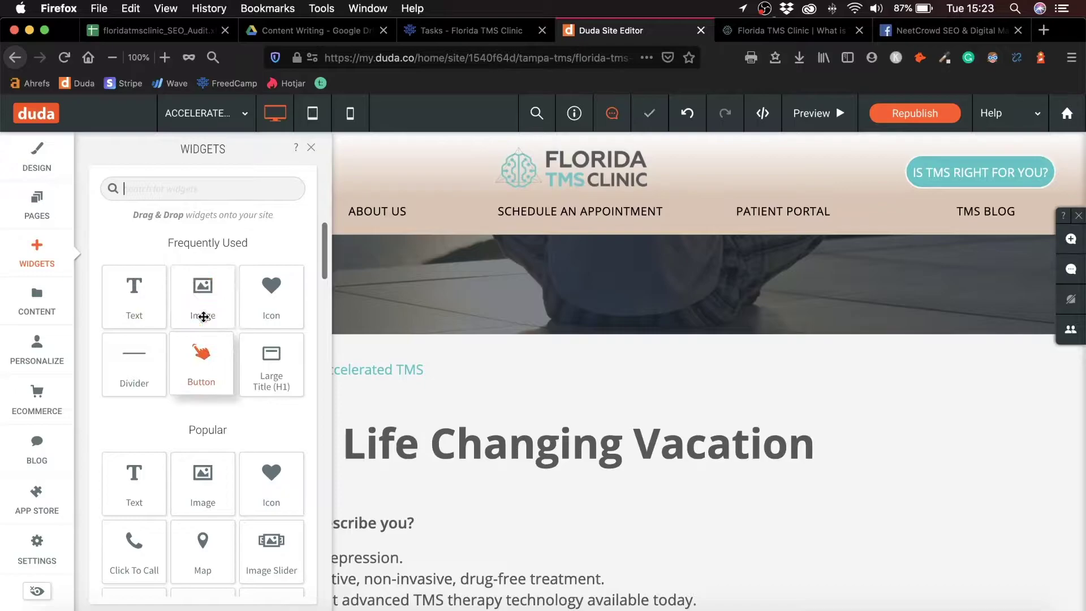
click(241, 179)
text(htm)
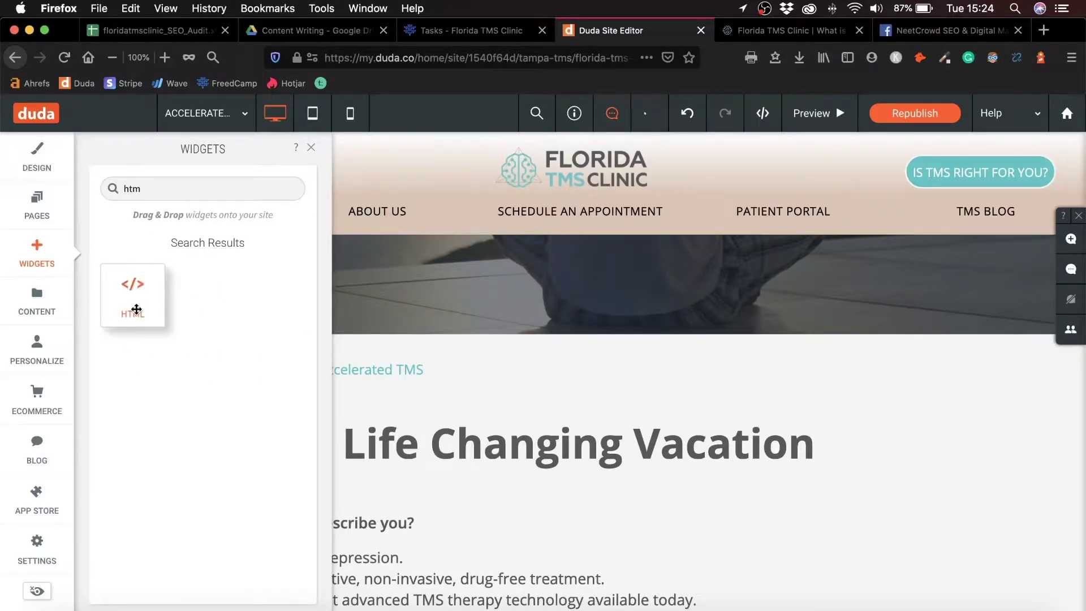
drag(471, 402, 471, 403)
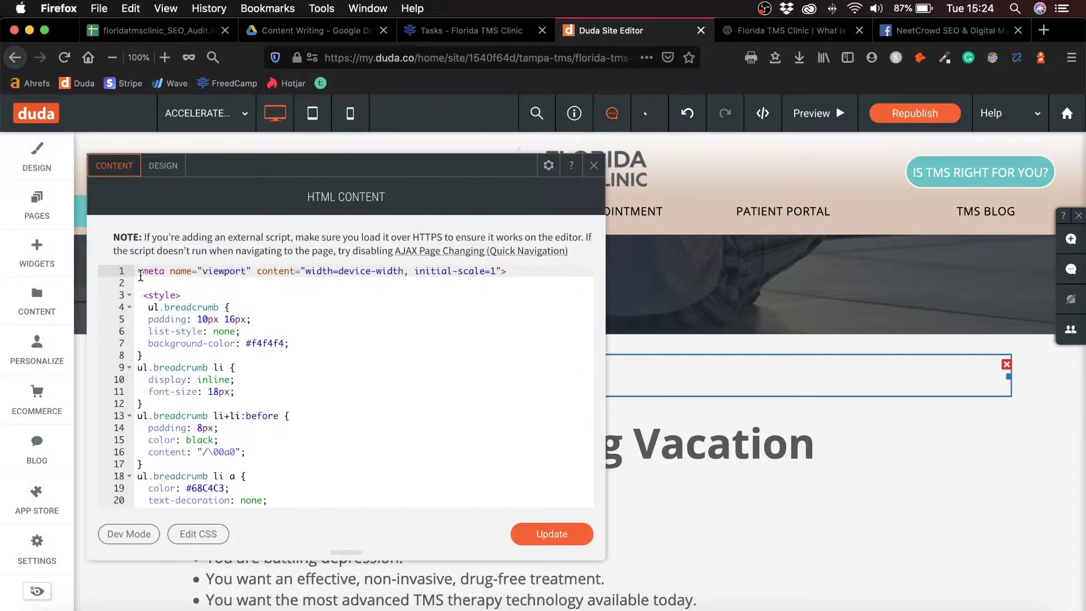
- Select and copy all of the breadcrumb HTML and CSS code in the HTML Content editor
drag(140, 275, 309, 504)
scroll(322, 303, up, 1)
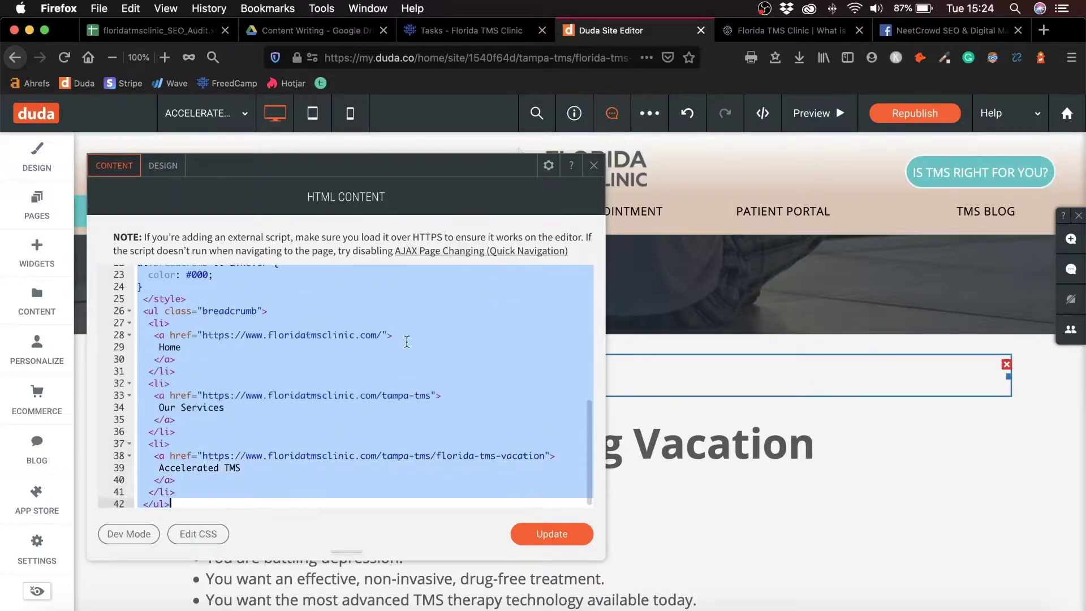
click(215, 501)
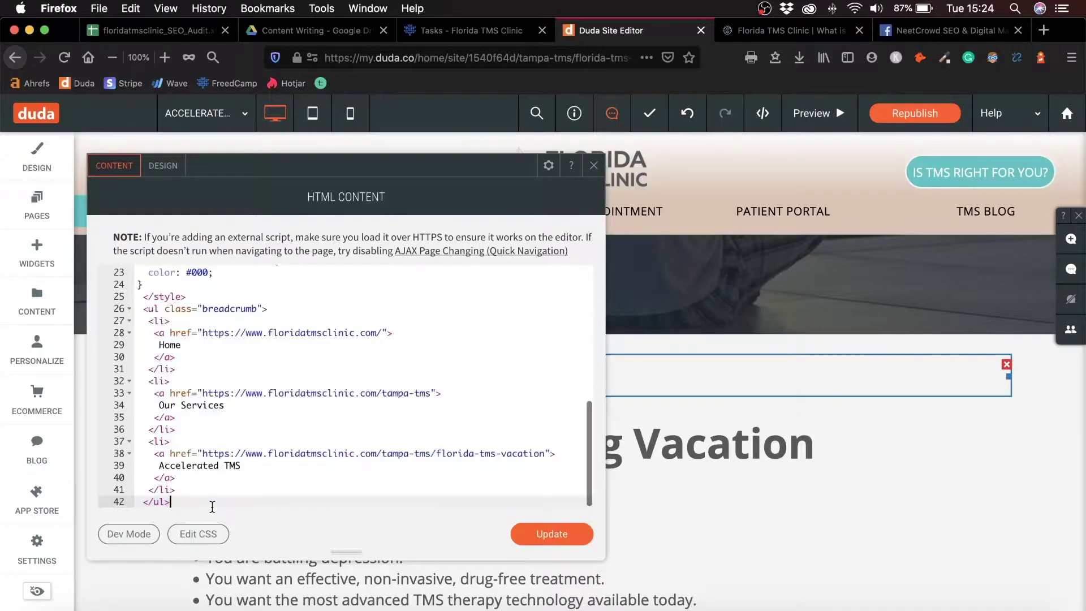
drag(210, 502, 310, 521)
click(138, 269)
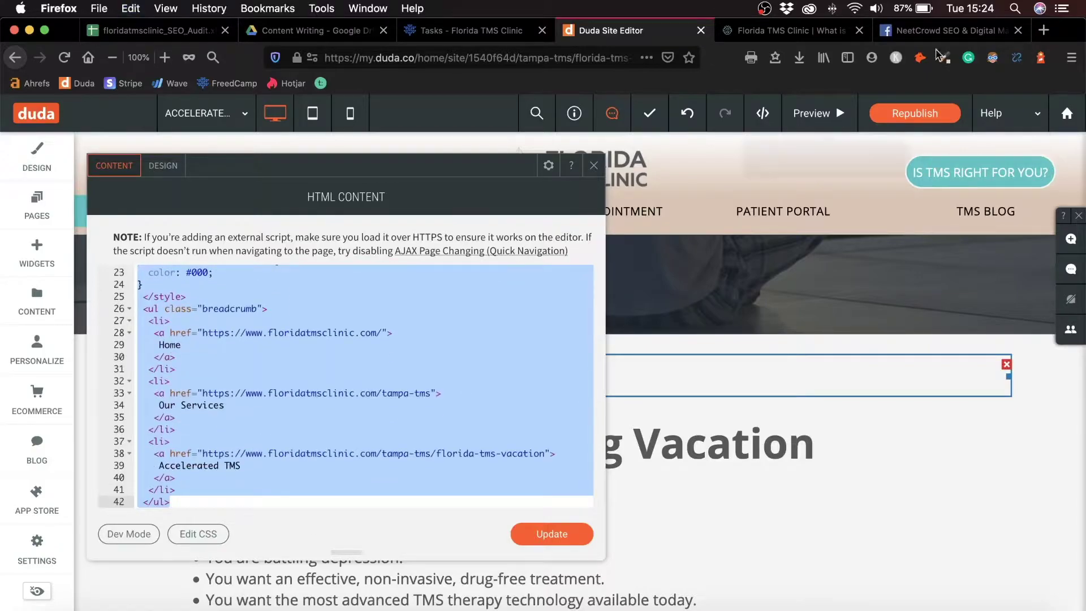
- Paste the copied breadcrumb code into the NeetCrowd group post draft
click(964, 30)
key(super+v)
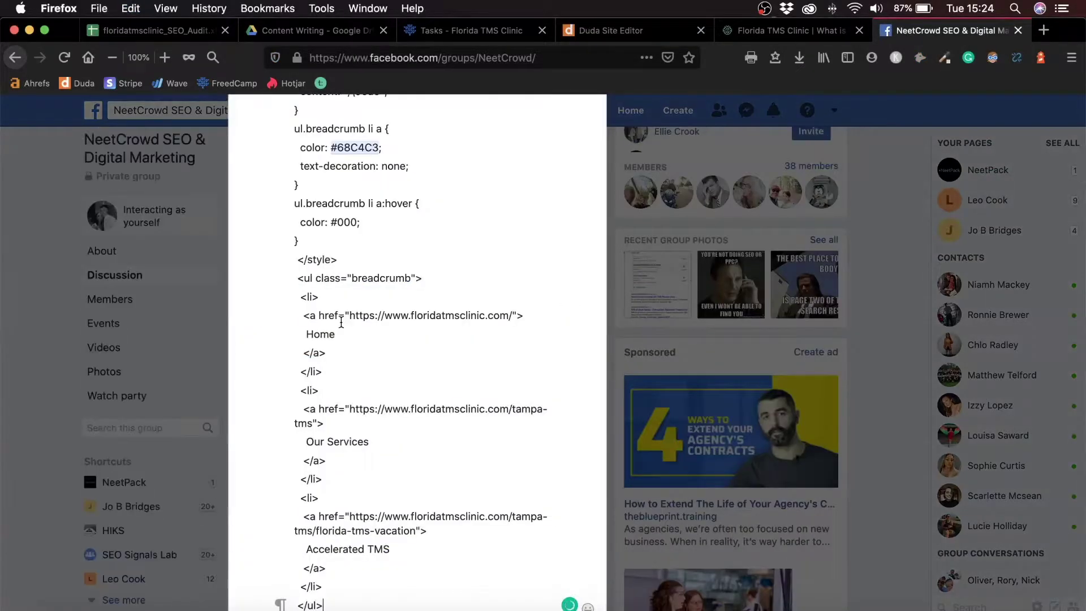
click(605, 168)
- Scroll over the group page, return to the top, and close the Facebook tab
scroll(594, 446, down, 15)
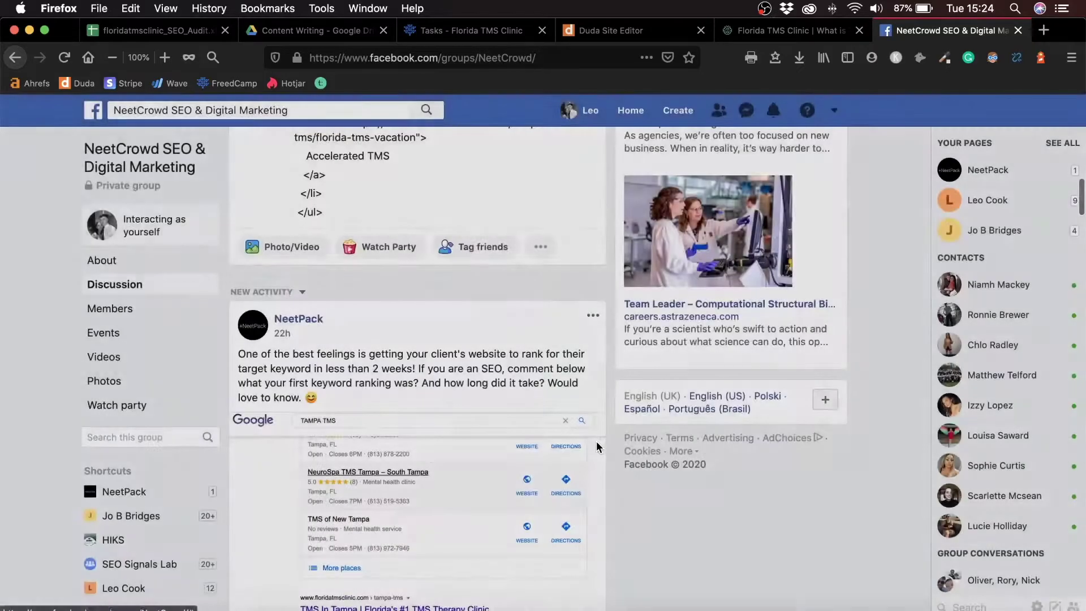
scroll(521, 403, up, 15)
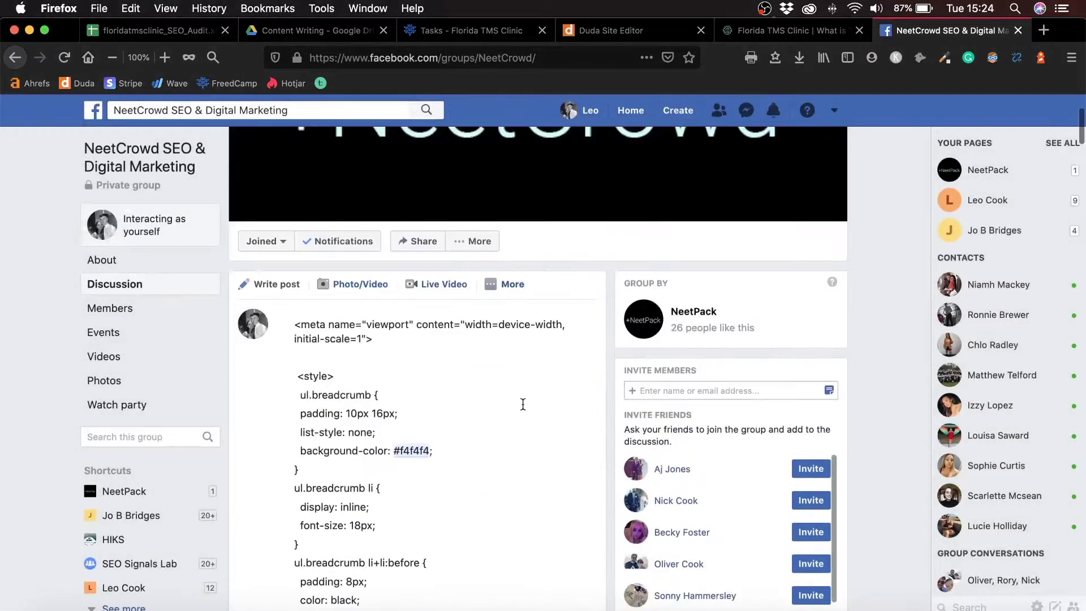
scroll(537, 429, down, 10)
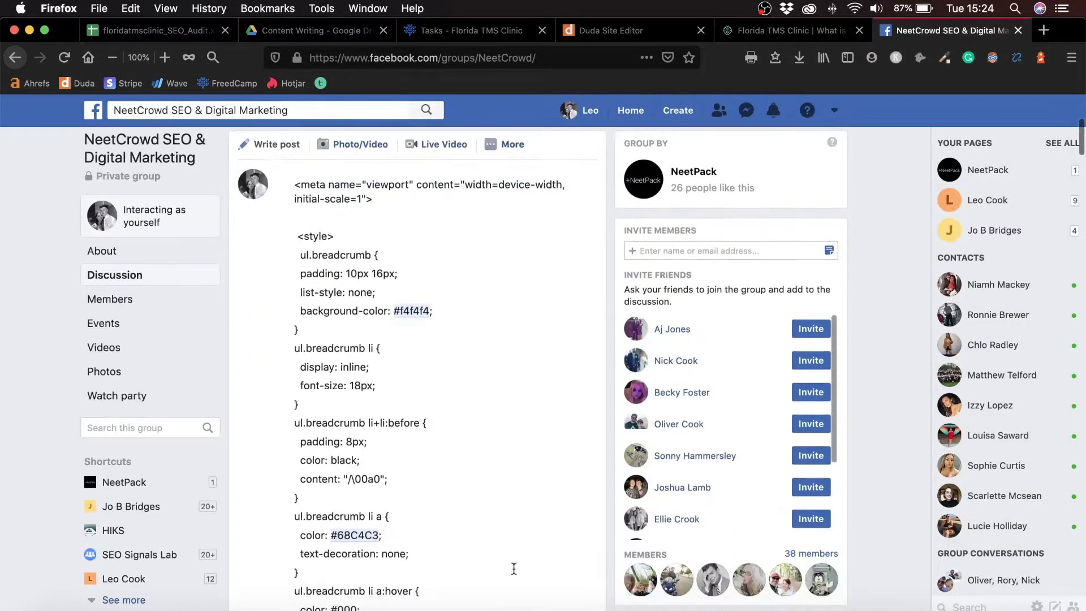
scroll(417, 419, down, 2)
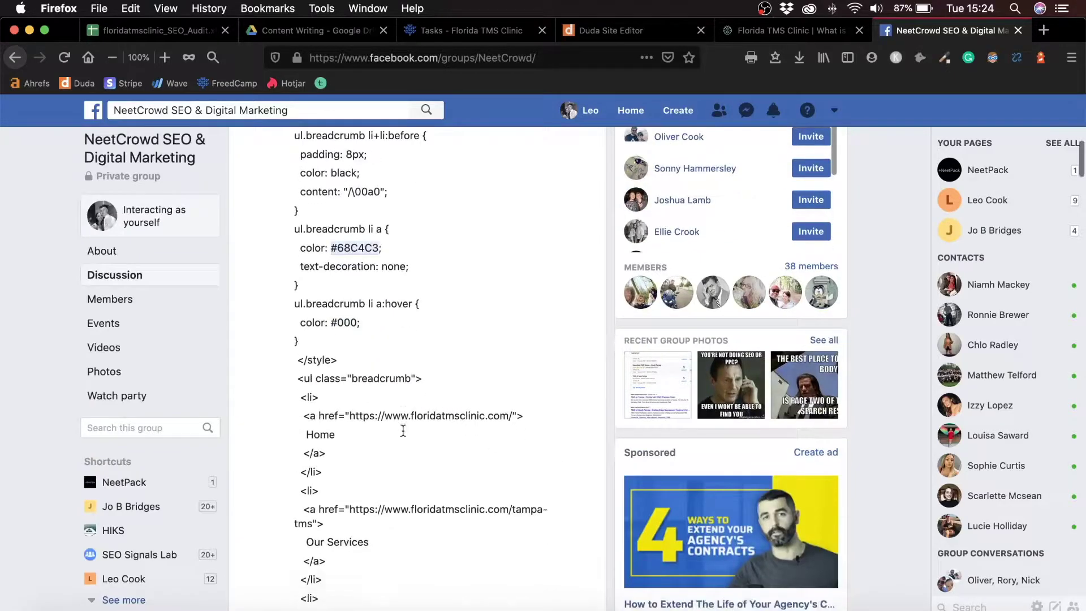
scroll(412, 235, up, 5)
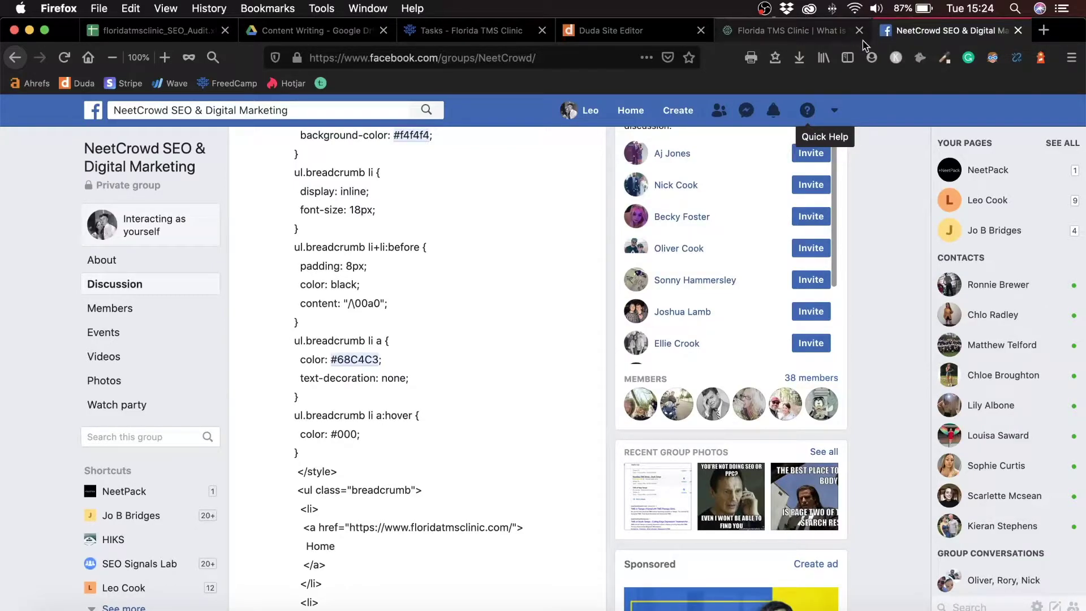
key(Home)
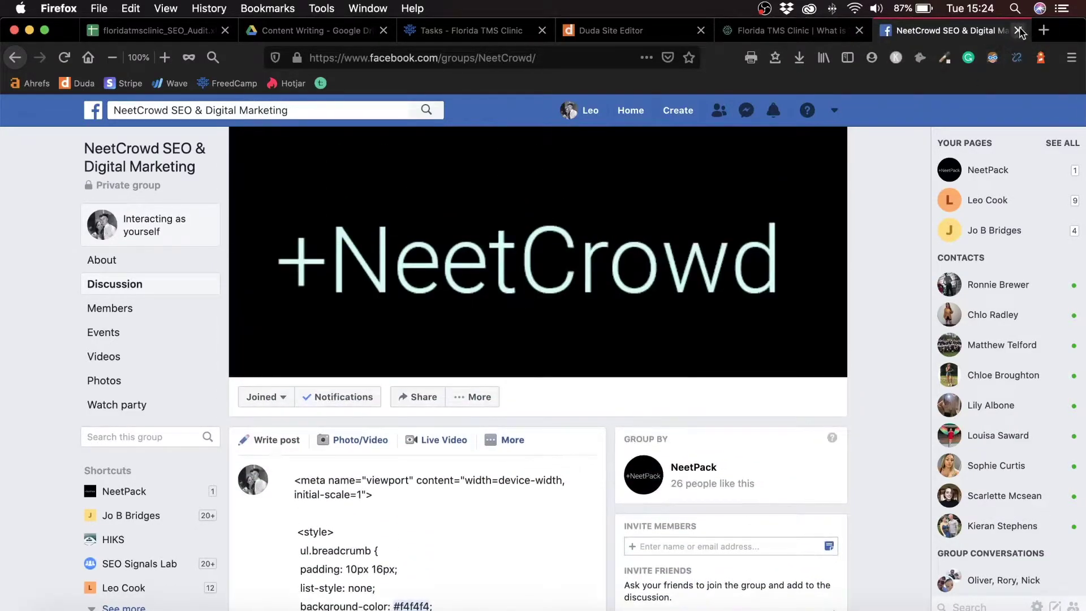
click(1018, 30)
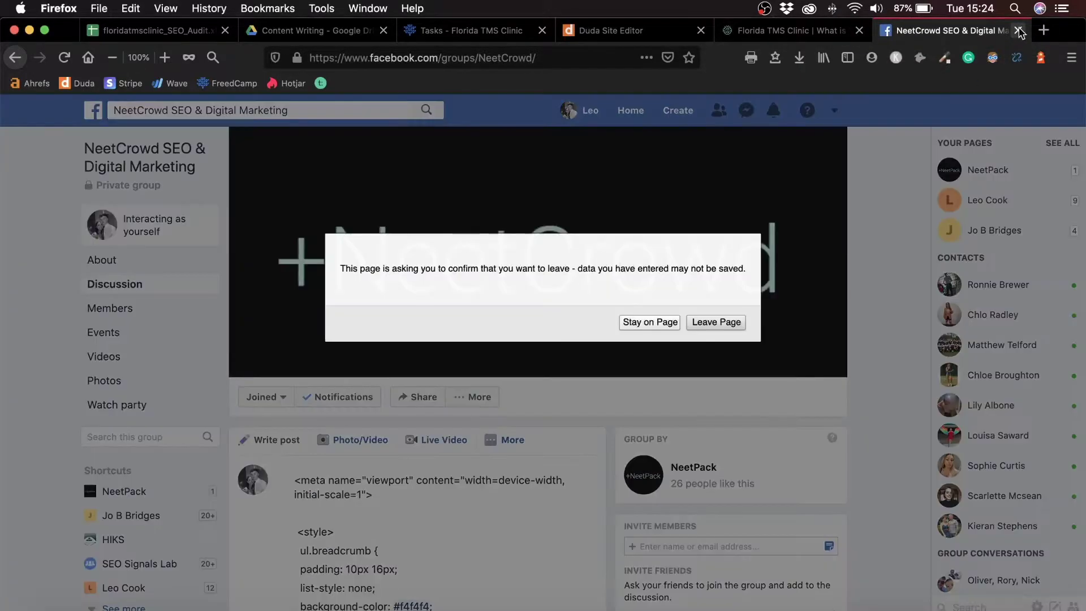
- Leave the Facebook page, discarding the draft, and open a new blank Firefox tab
click(717, 323)
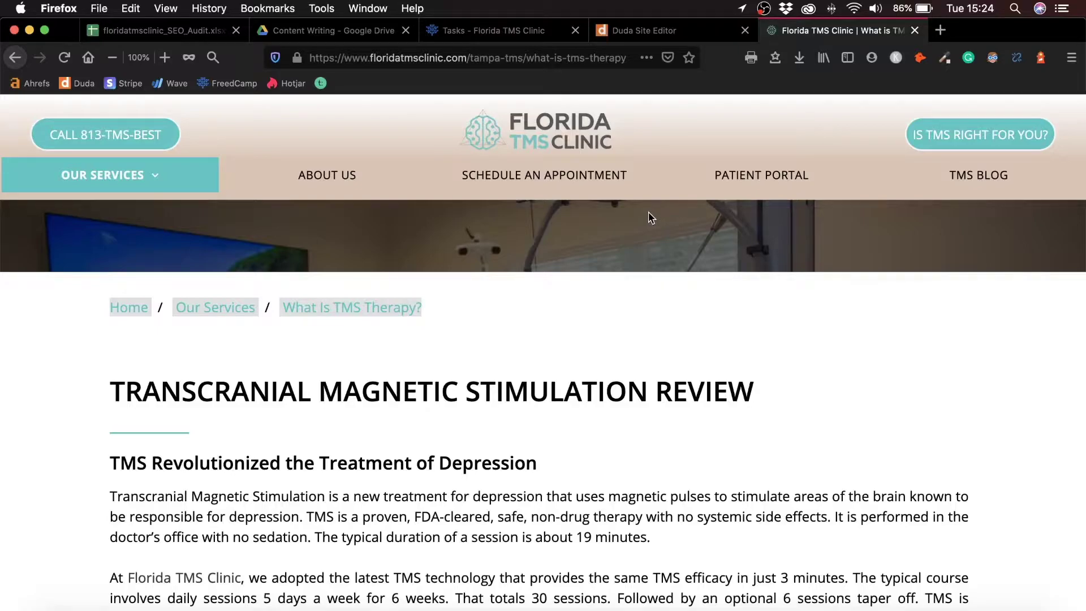
click(939, 30)
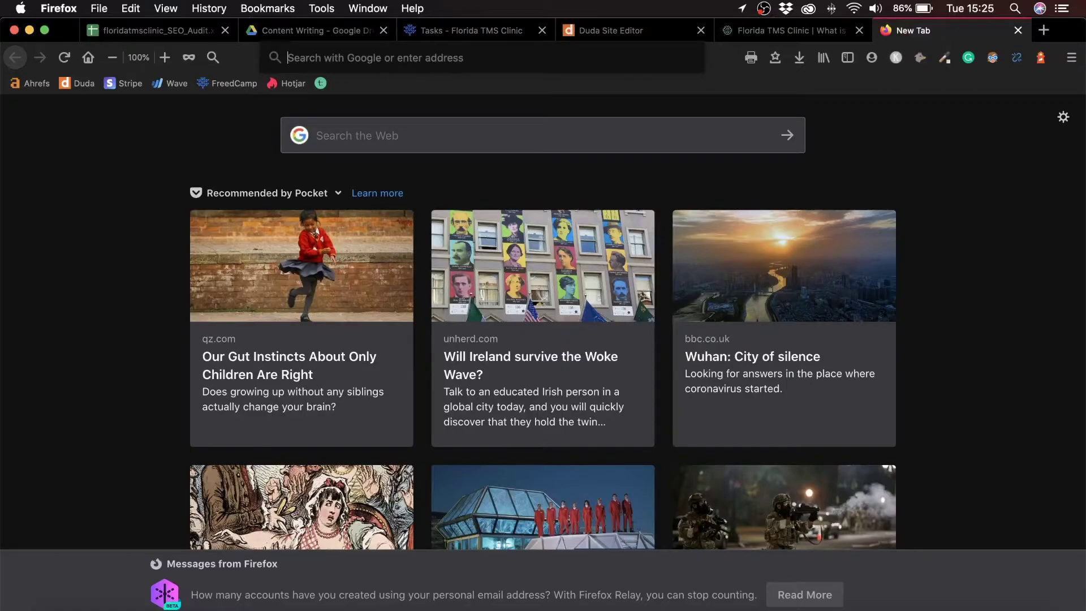
- Search Google for 'breadcrumbs help seo'
text(breadcrumbs )
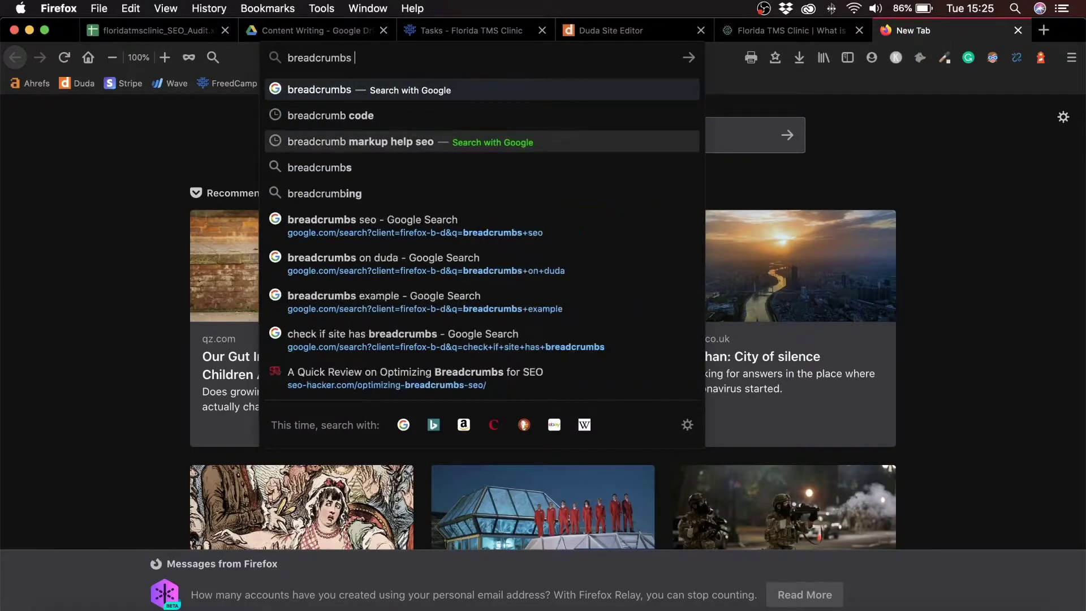
text(hel)
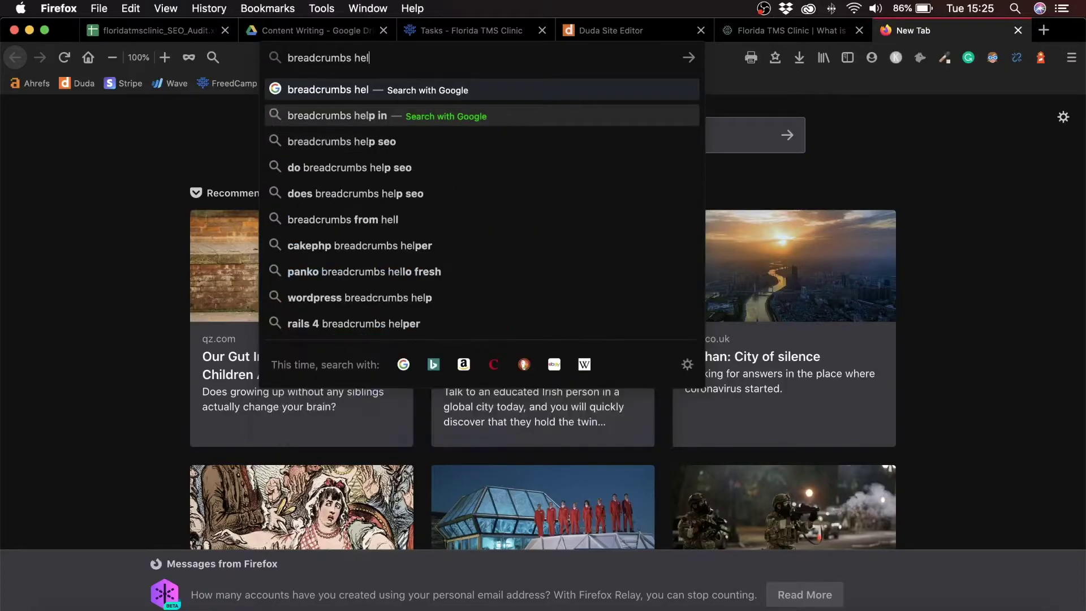
click(317, 142)
scroll(227, 340, down, 3)
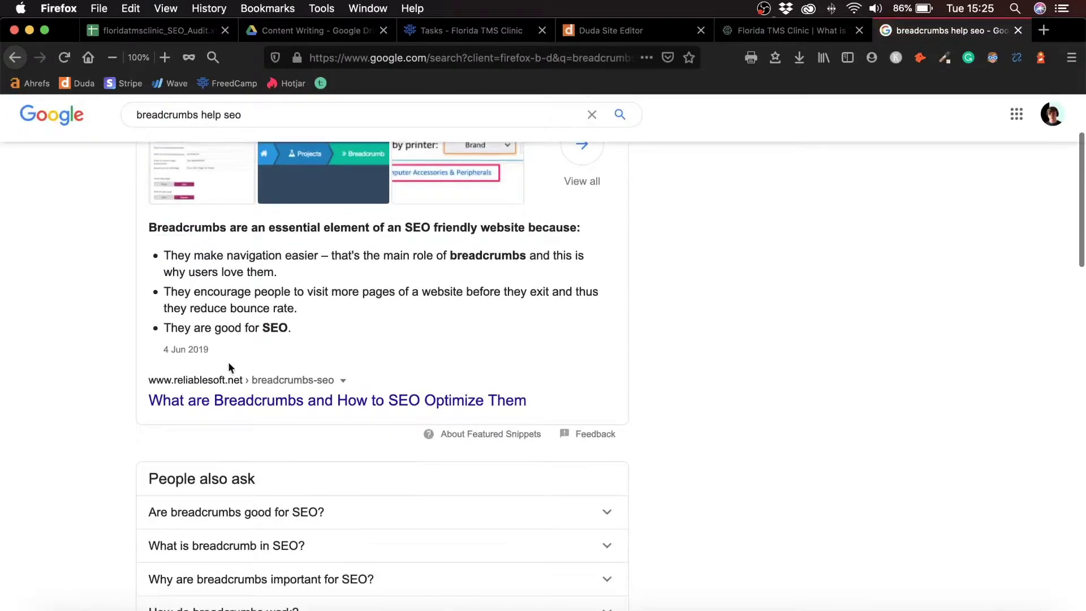
- Read the reliablesoft.net breadcrumbs article, then go to the Florida TMS Clinic tab
click(260, 403)
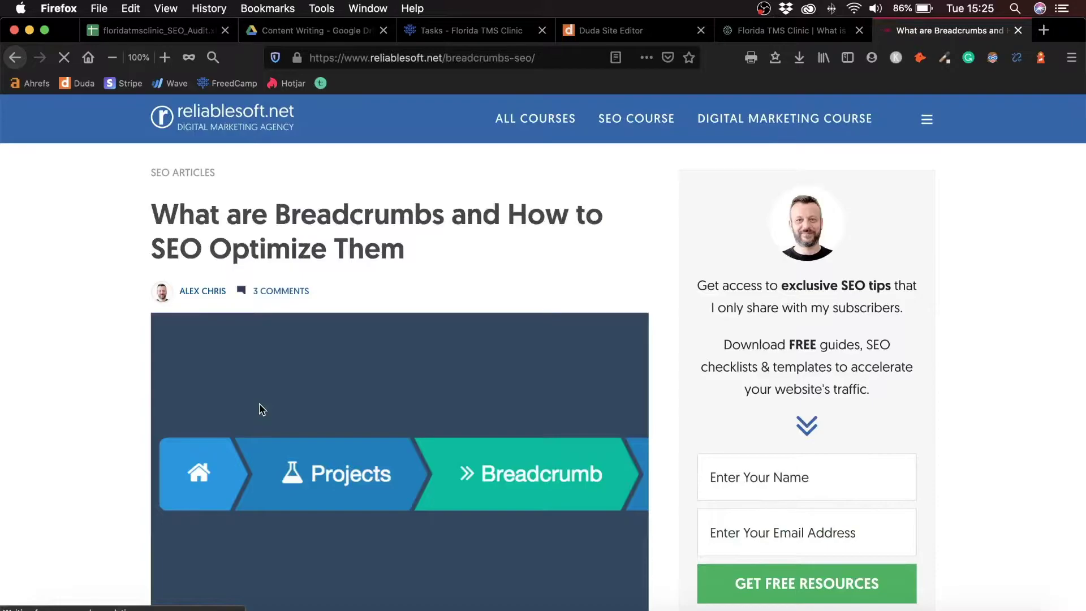
scroll(262, 408, down, 10)
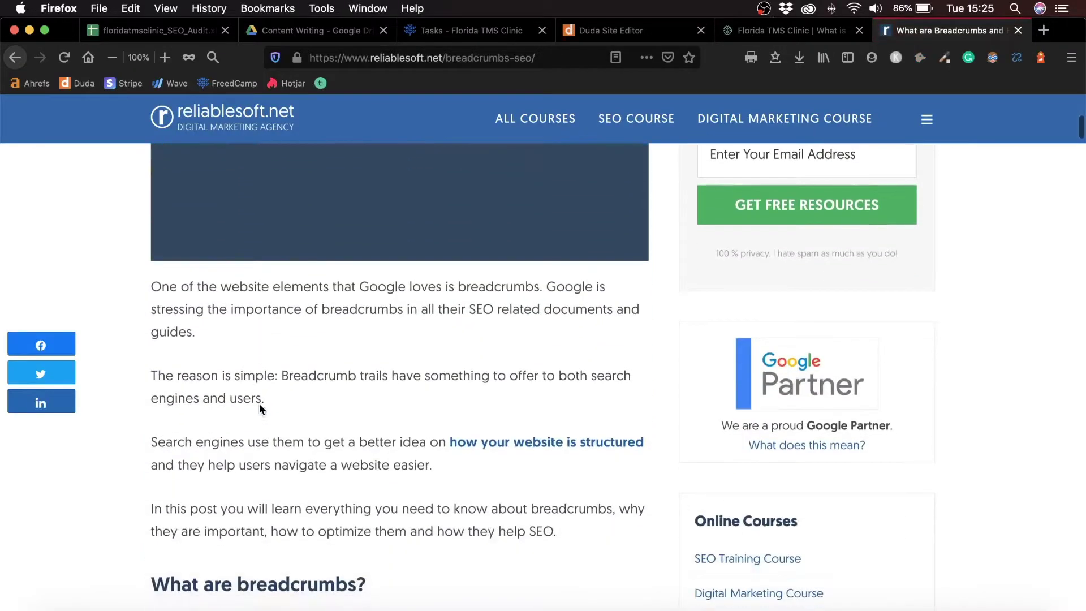
scroll(259, 403, down, 1)
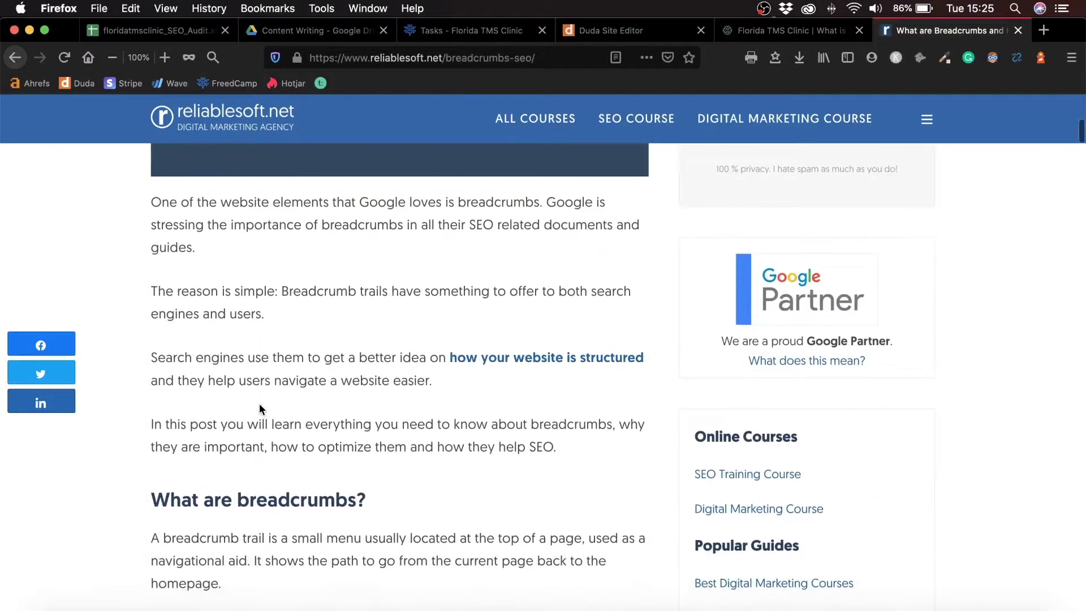
scroll(259, 402, down, 1)
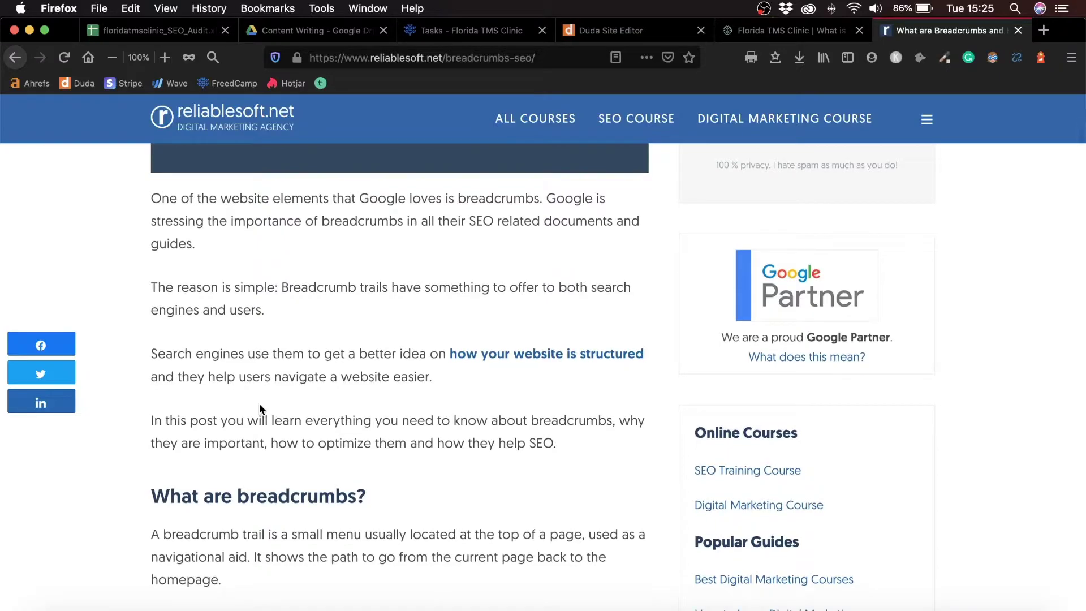
scroll(259, 407, down, 1)
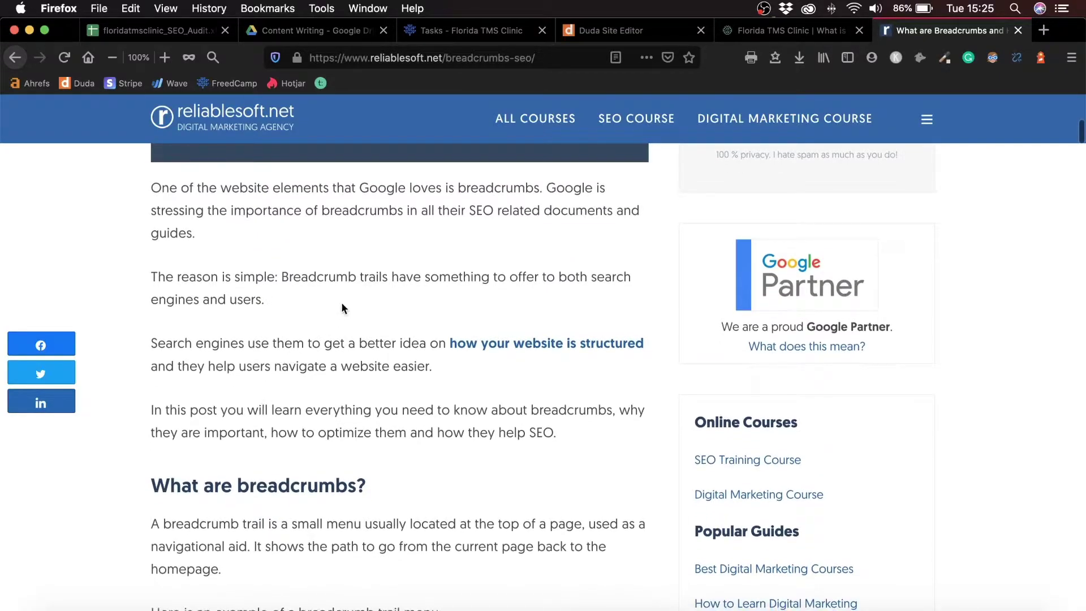
key(ctrl+shift+Tab)
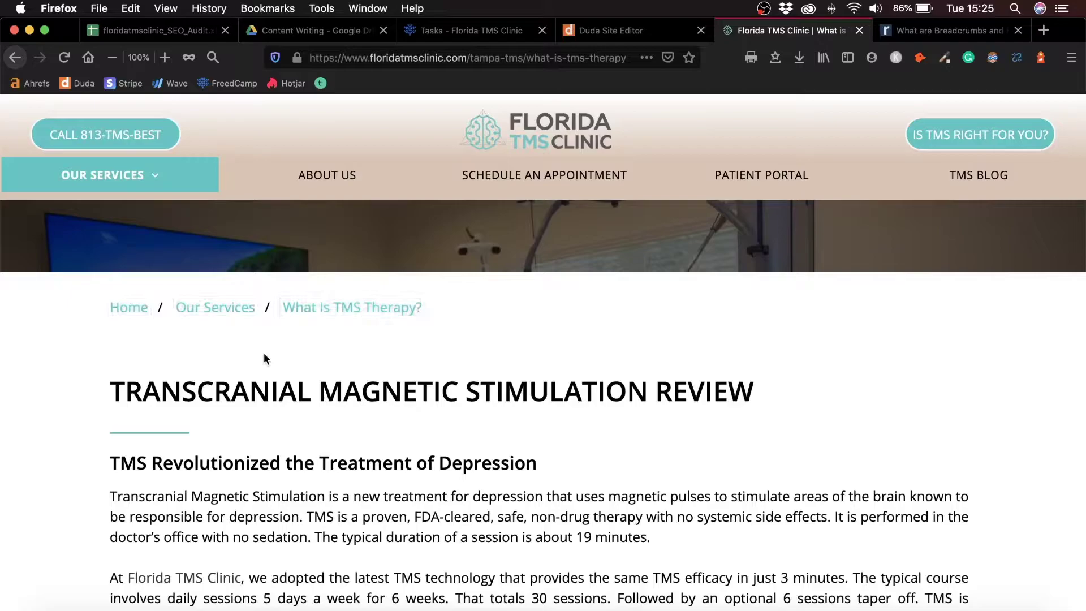
- Highlight the Home / Our Services / What Is TMS Therapy? breadcrumb and inspect the Our Services menu
drag(442, 316, 283, 307)
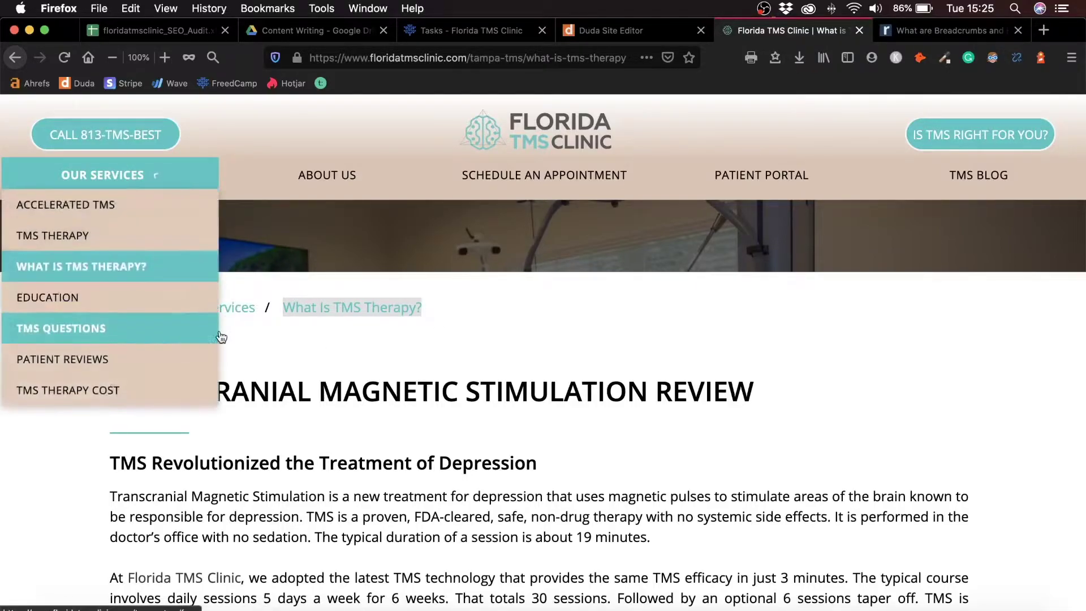
mouse_move(161, 178)
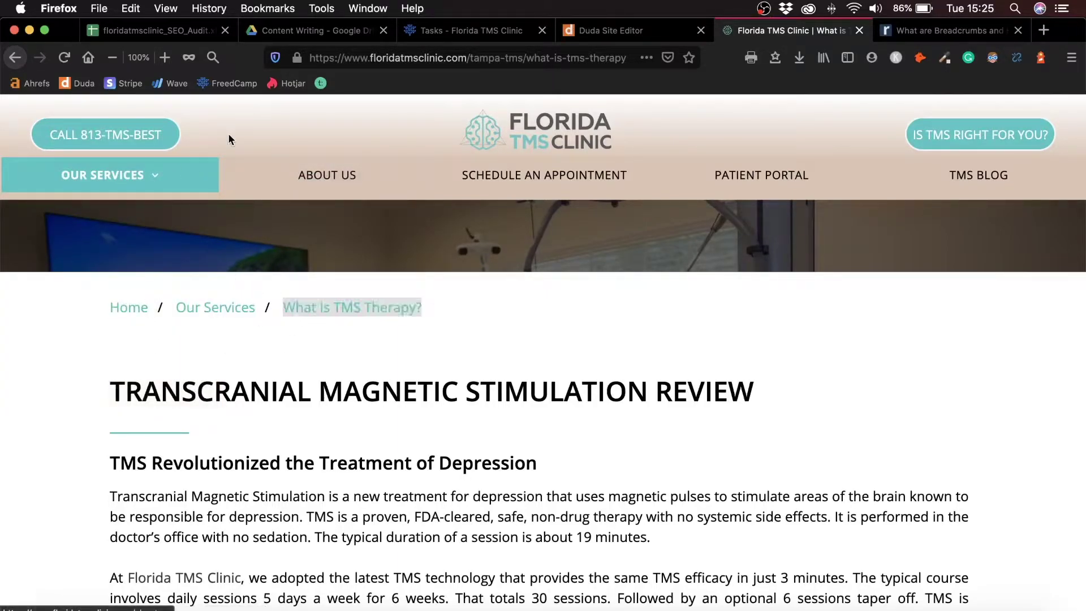
mouse_move(113, 197)
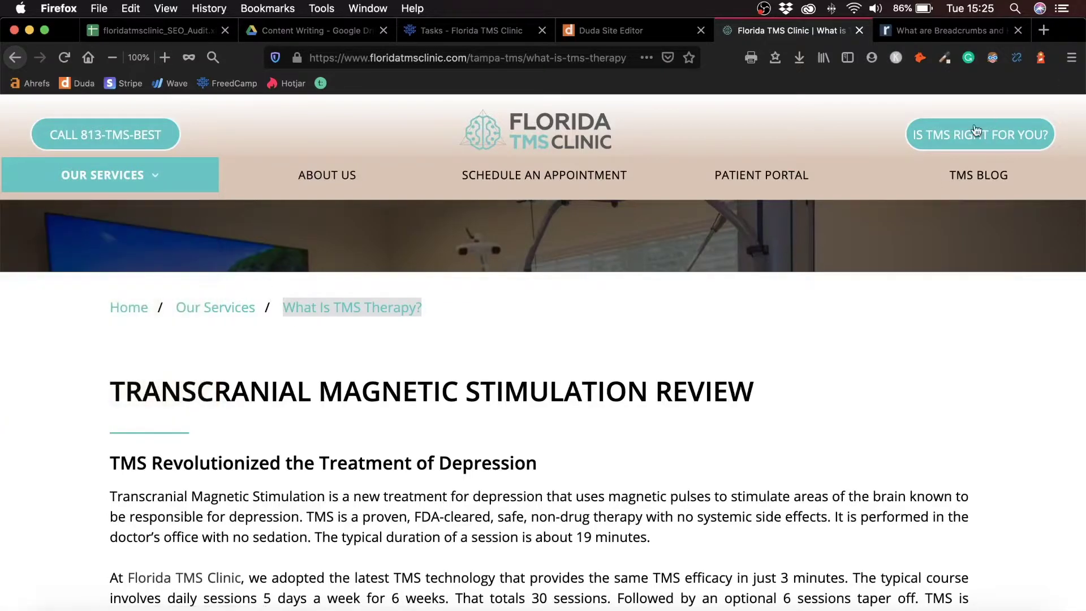
key(ctrl+Tab)
- Back on the 'breadcrumbs help seo' results, expand and collapse 'Are breadcrumbs good for SEO?'
click(13, 57)
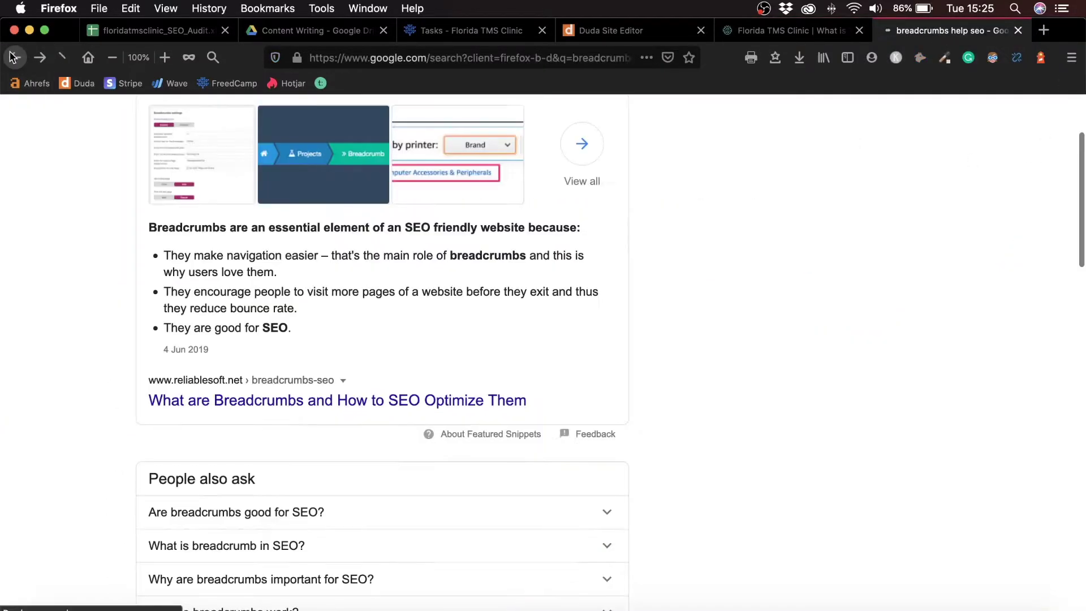
scroll(223, 481, down, 5)
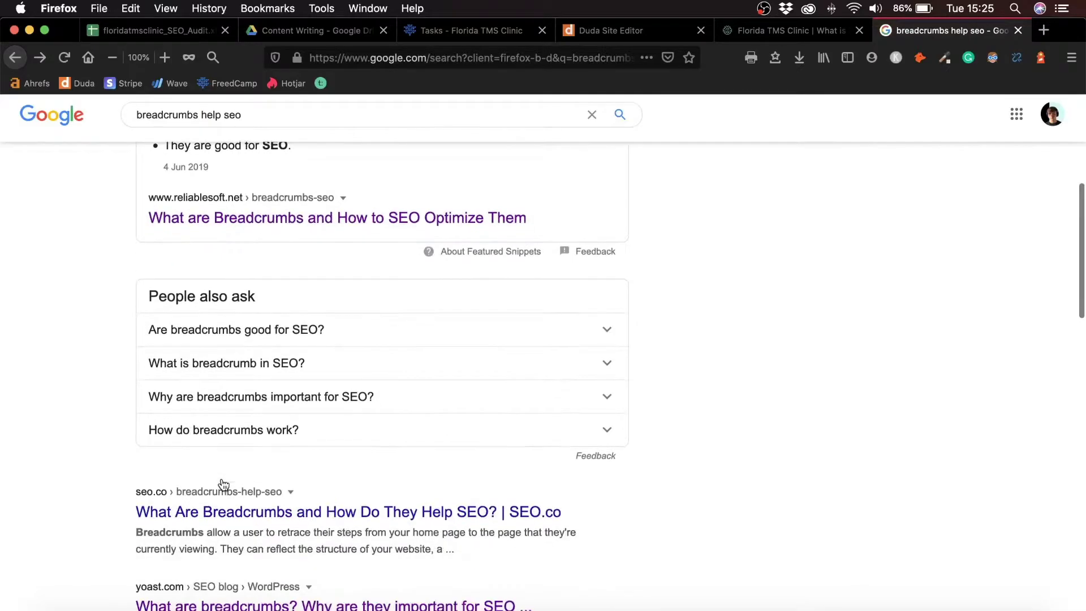
click(325, 330)
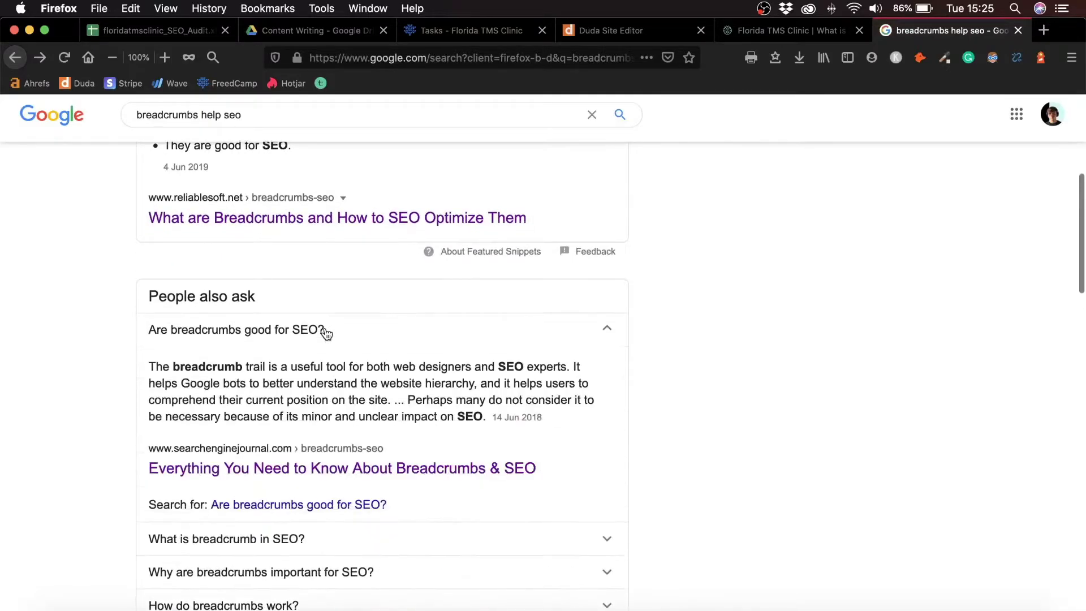
click(470, 337)
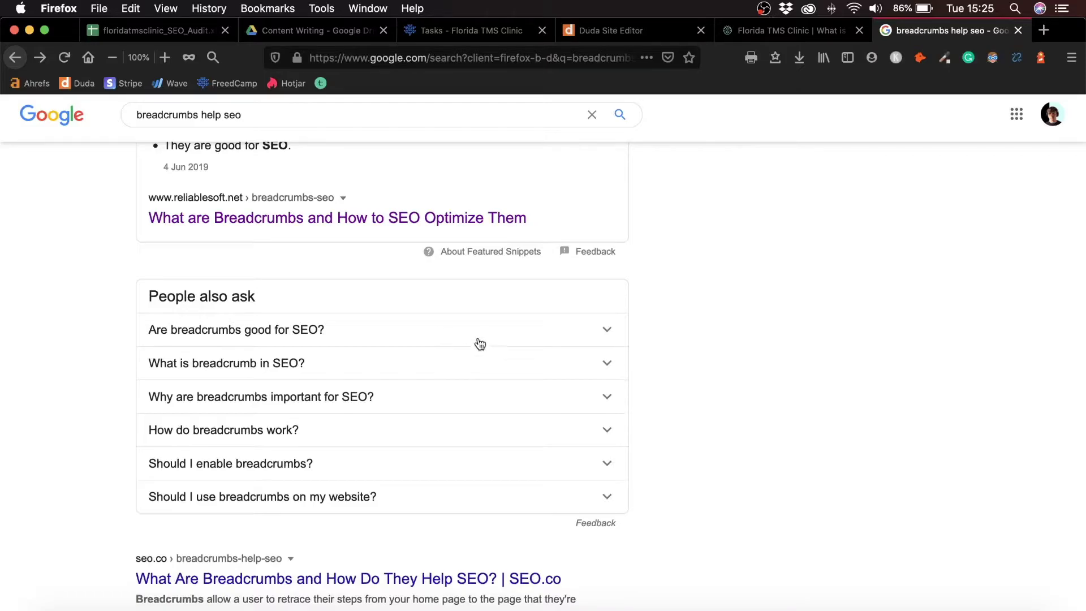
- Follow the clinic's Our Services breadcrumb, then the Home breadcrumb to the homepage
click(760, 32)
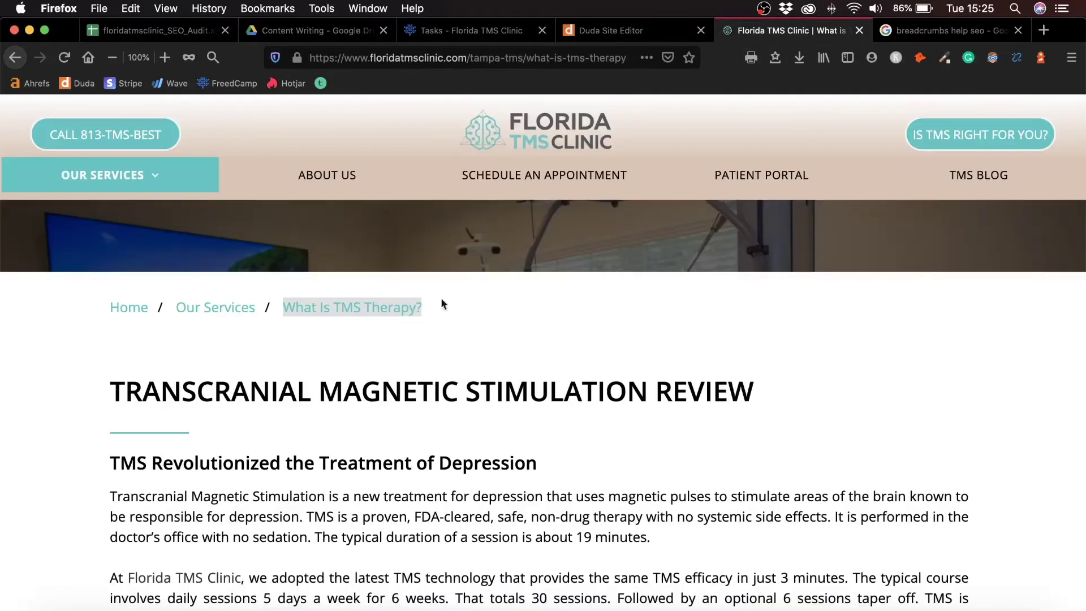
scroll(442, 304, up, 5)
scroll(484, 392, down, 6)
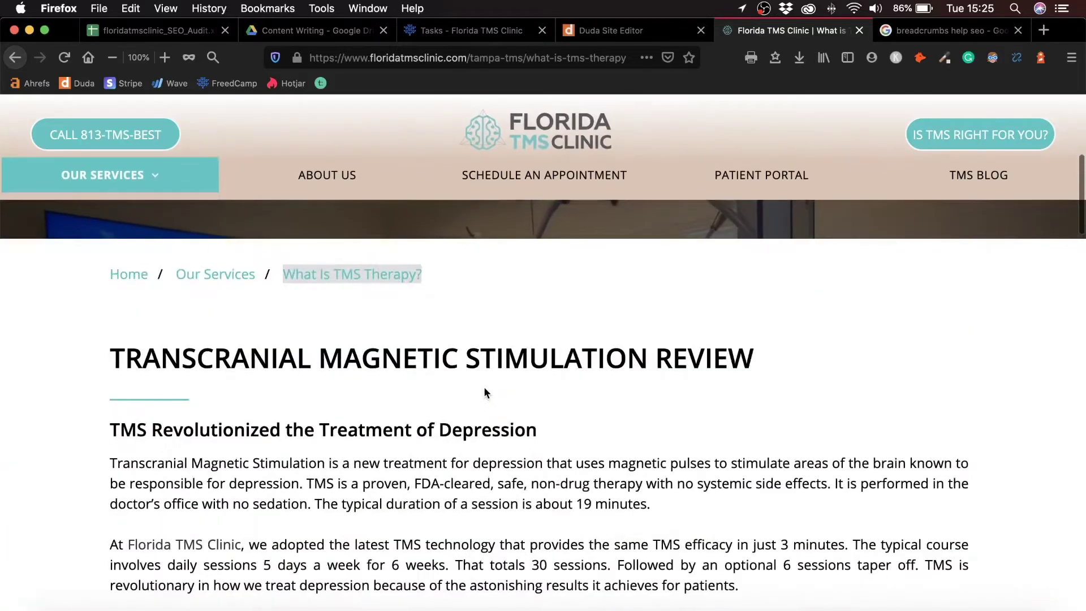
click(229, 272)
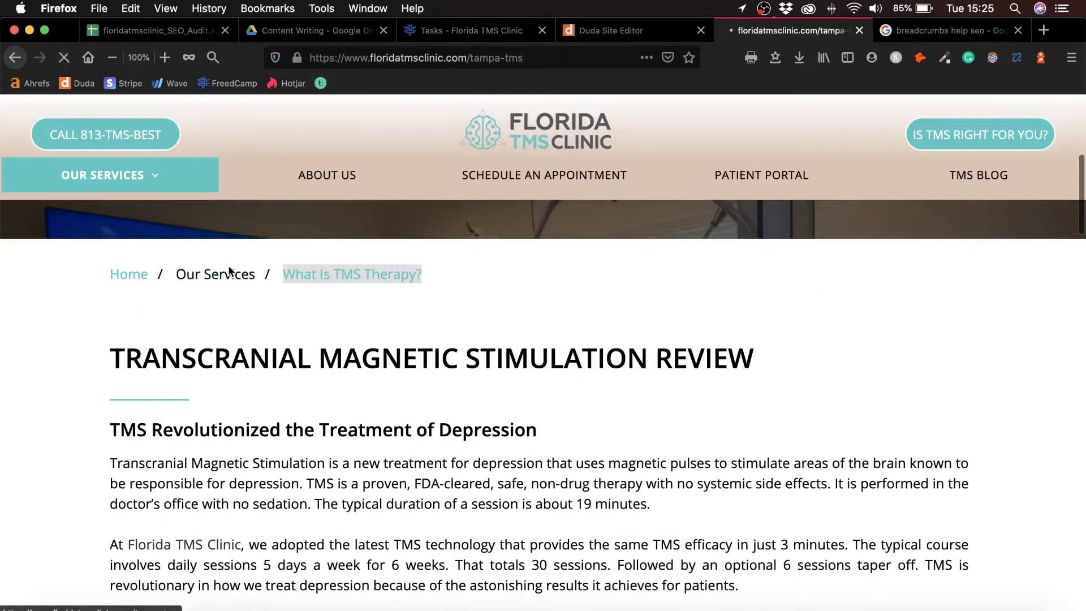
scroll(395, 306, down, 5)
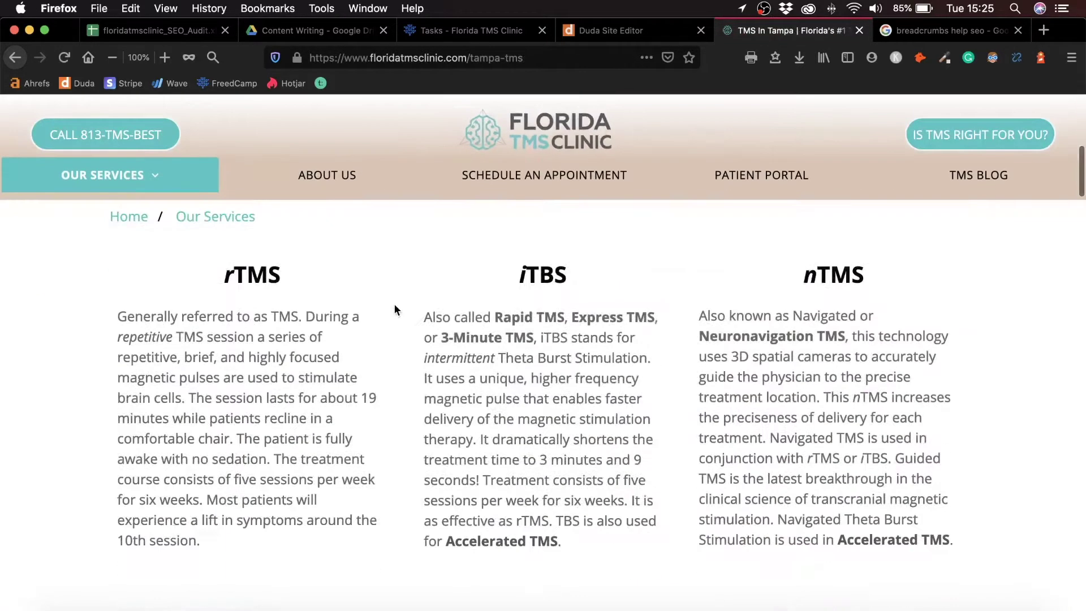
scroll(399, 282, up, 2)
click(129, 334)
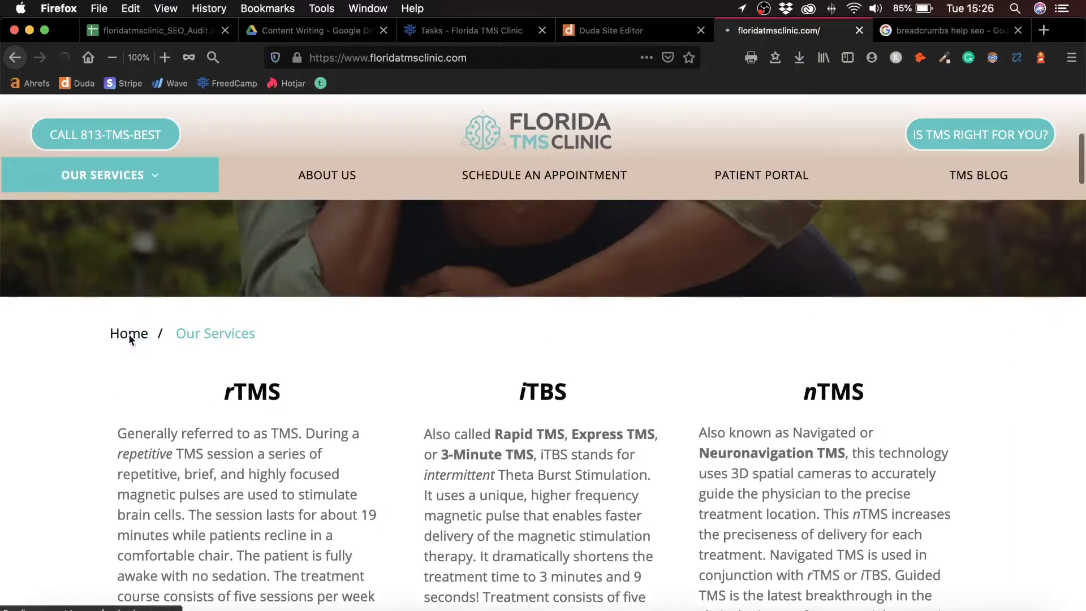
scroll(254, 396, down, 5)
scroll(429, 372, up, 5)
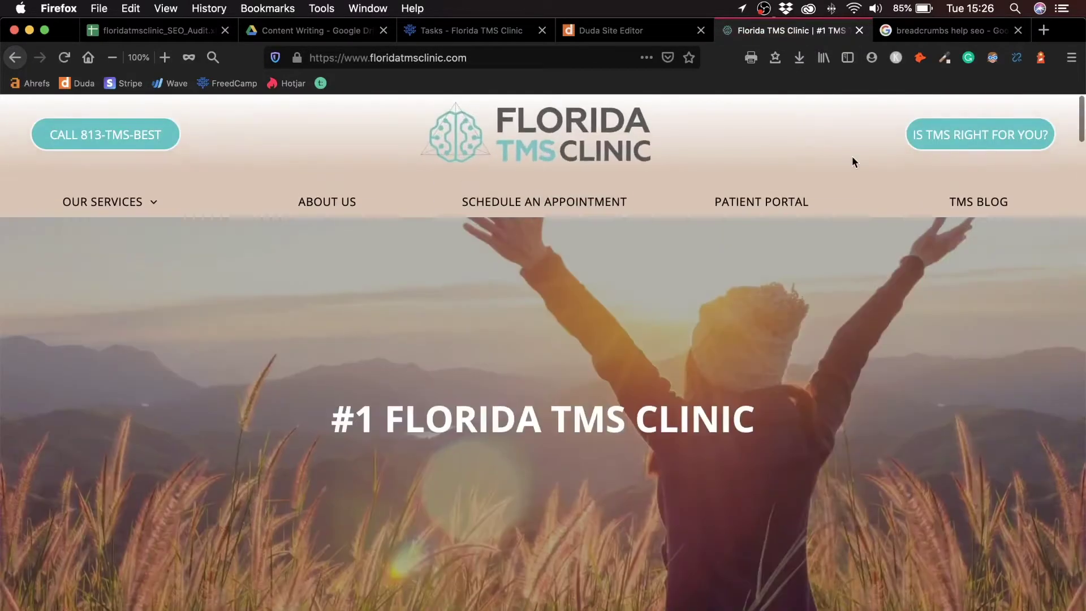
click(955, 31)
- Load romstor.co.uk in place of the Google results
click(511, 59)
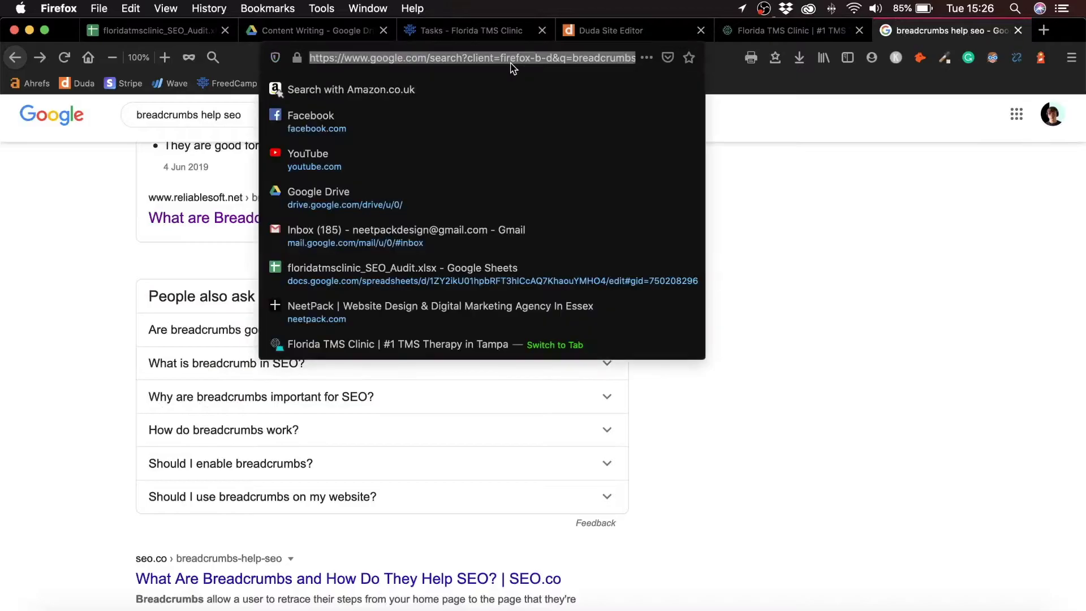
text(romstor.co.uk)
key(Return)
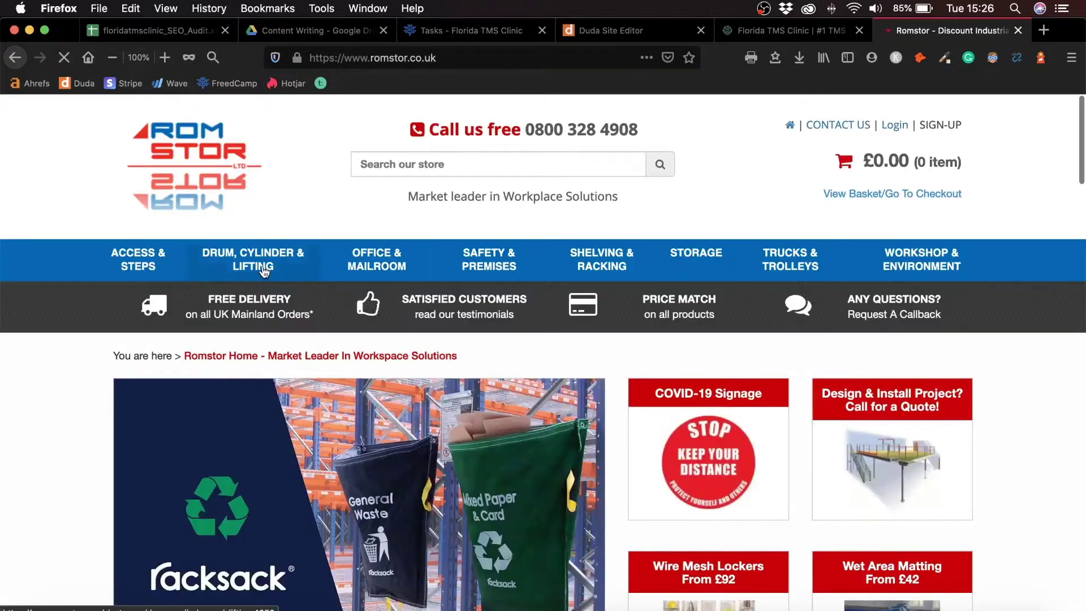
- Browse Drum, Cylinder & Lifting to Light Duty Roller Tracks, noting the category breadcrumb
click(264, 271)
scroll(331, 461, down, 3)
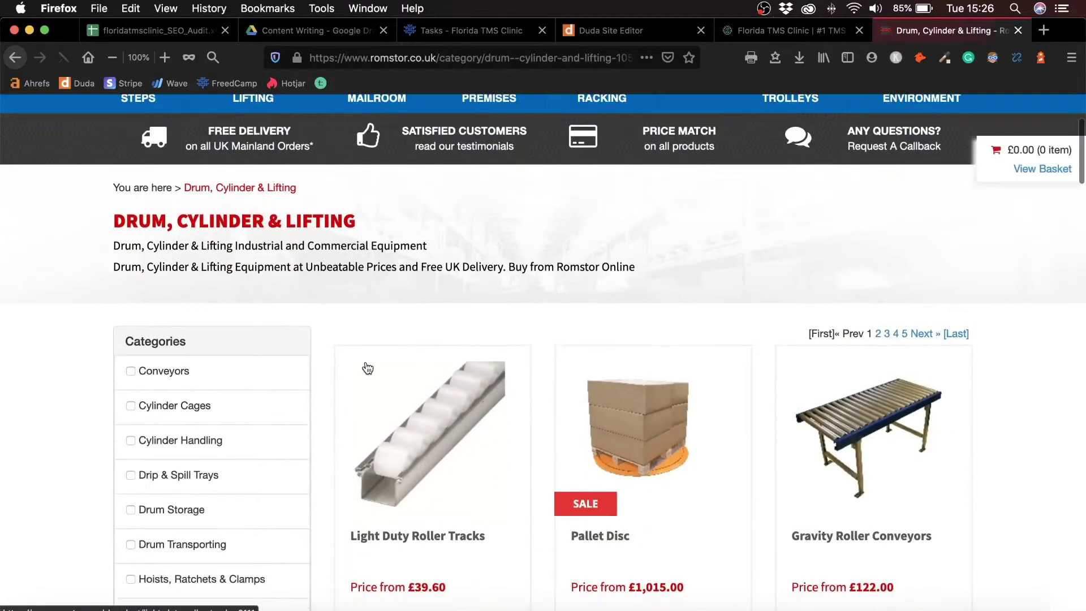
drag(115, 187, 181, 187)
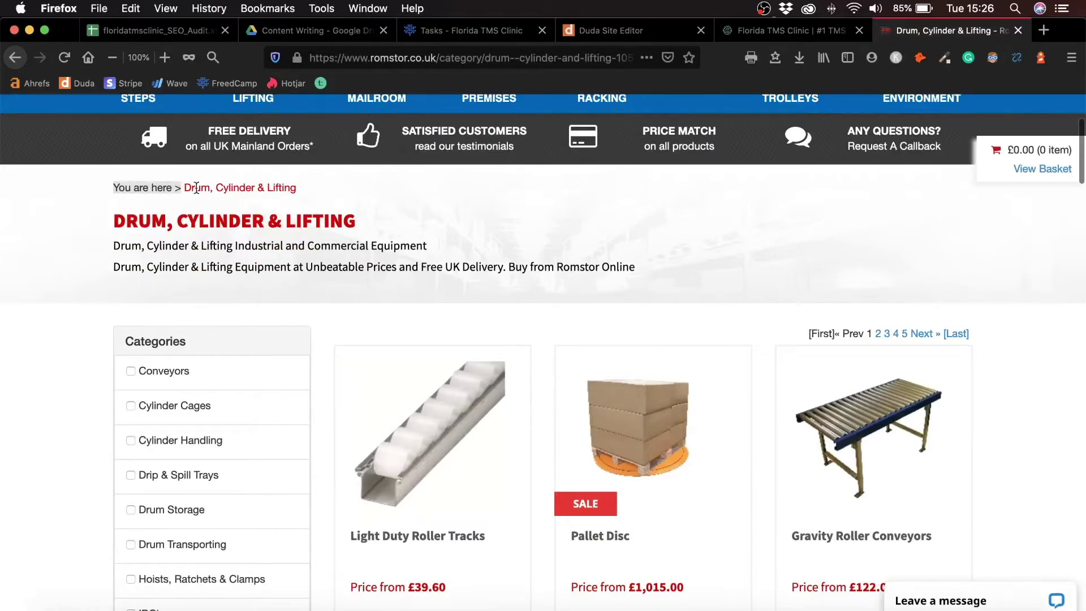
click(434, 444)
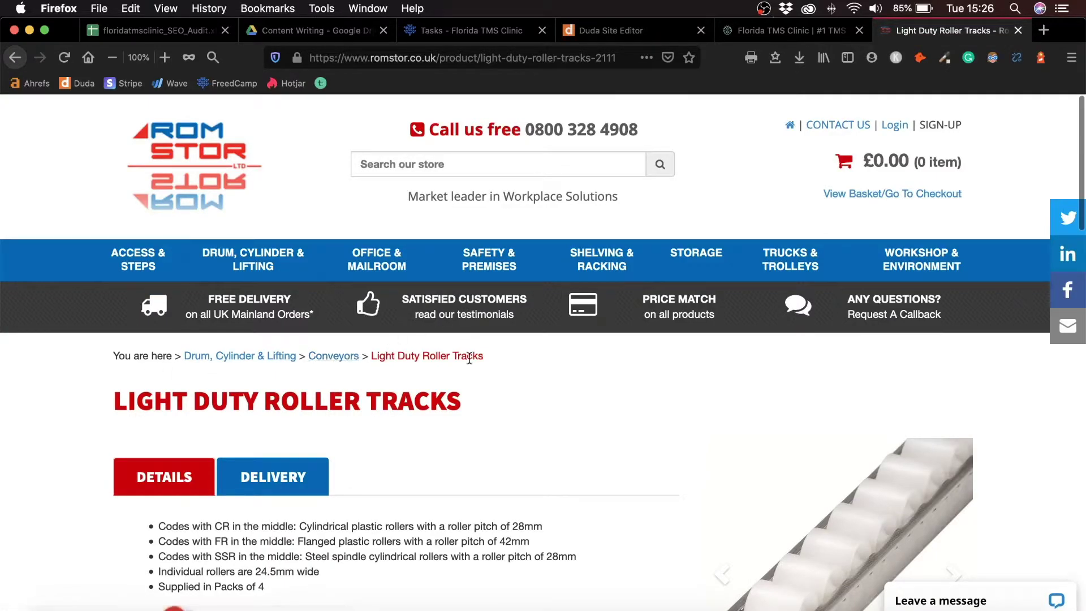
scroll(446, 373, down, 4)
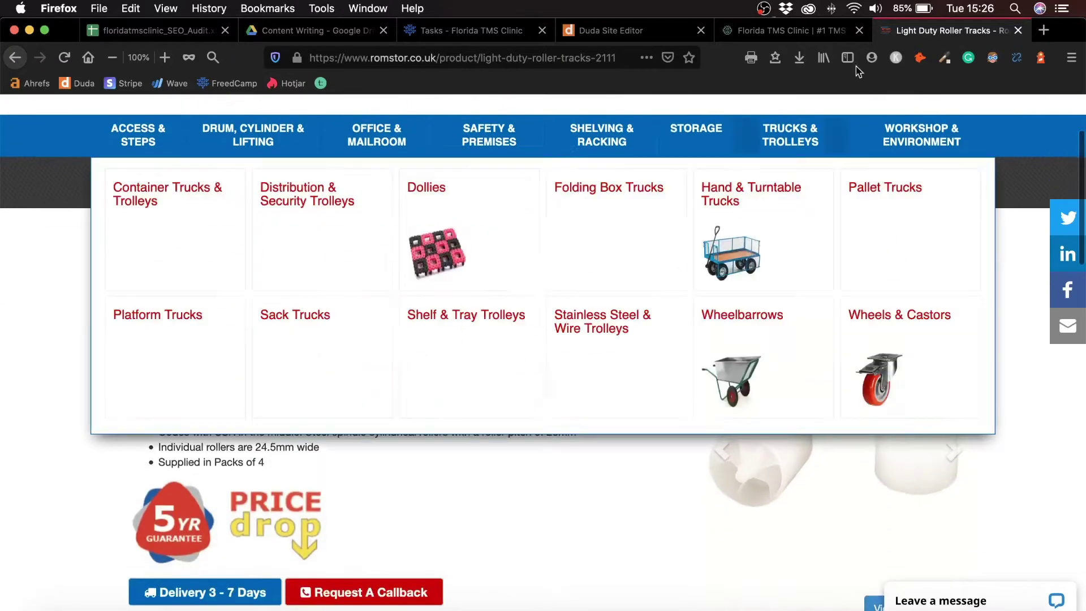
click(827, 33)
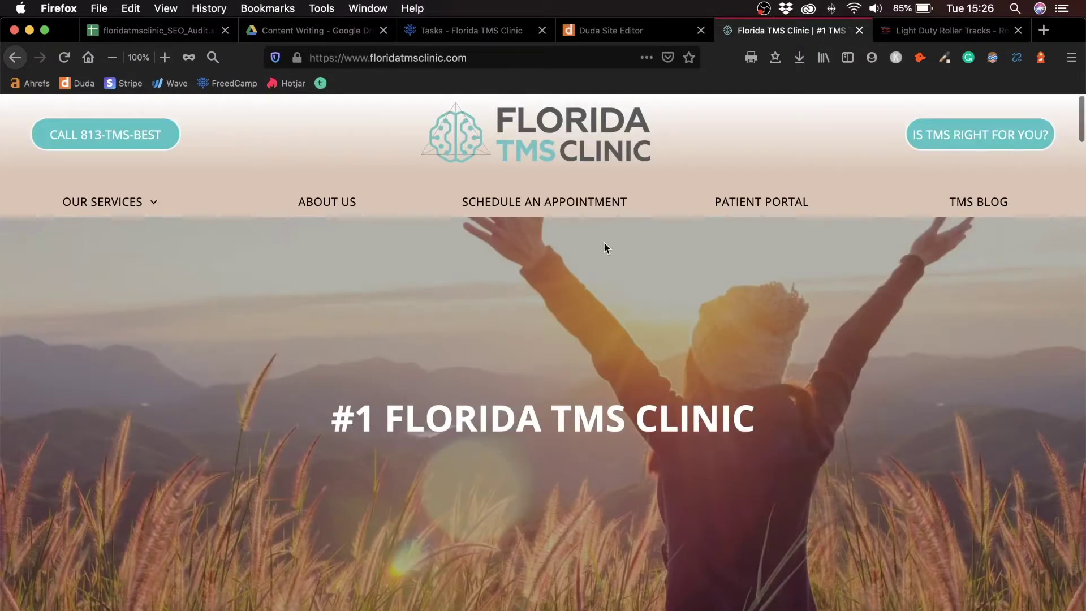
- Open the clinic's Our Services page and highlight its Home / Our Services breadcrumb
click(911, 33)
click(753, 34)
click(96, 192)
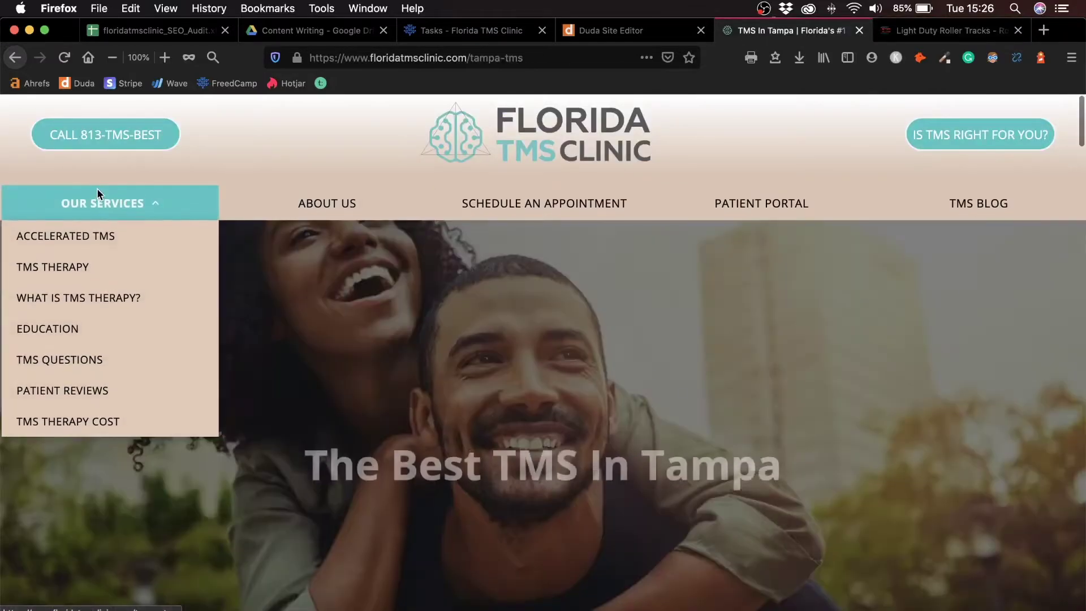
scroll(337, 572, down, 8)
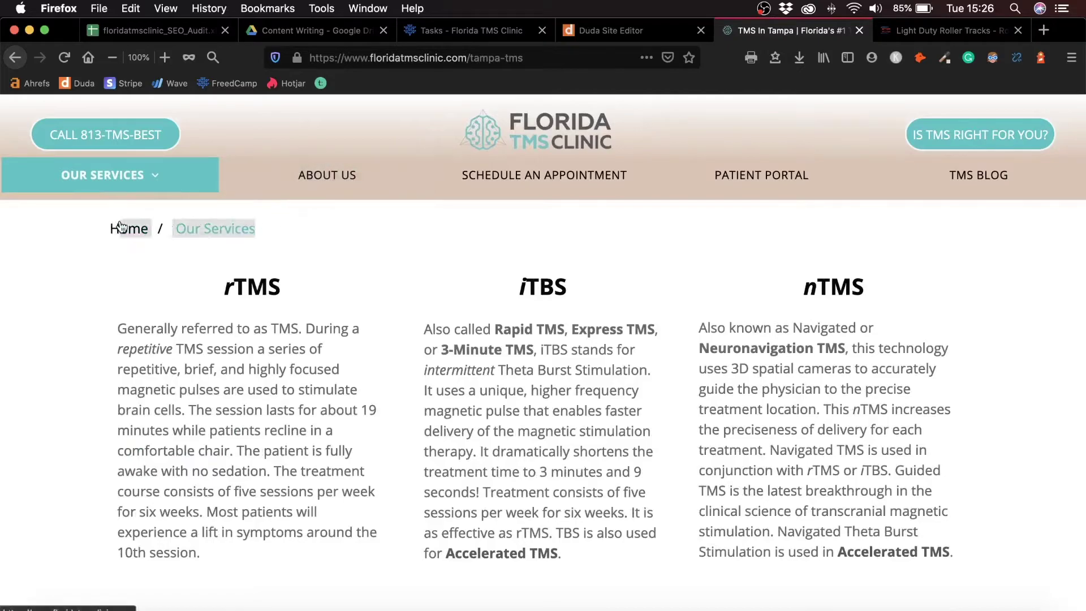
mouse_move(120, 226)
mouse_down()
mouse_move(388, 223)
mouse_move(117, 216)
mouse_up()
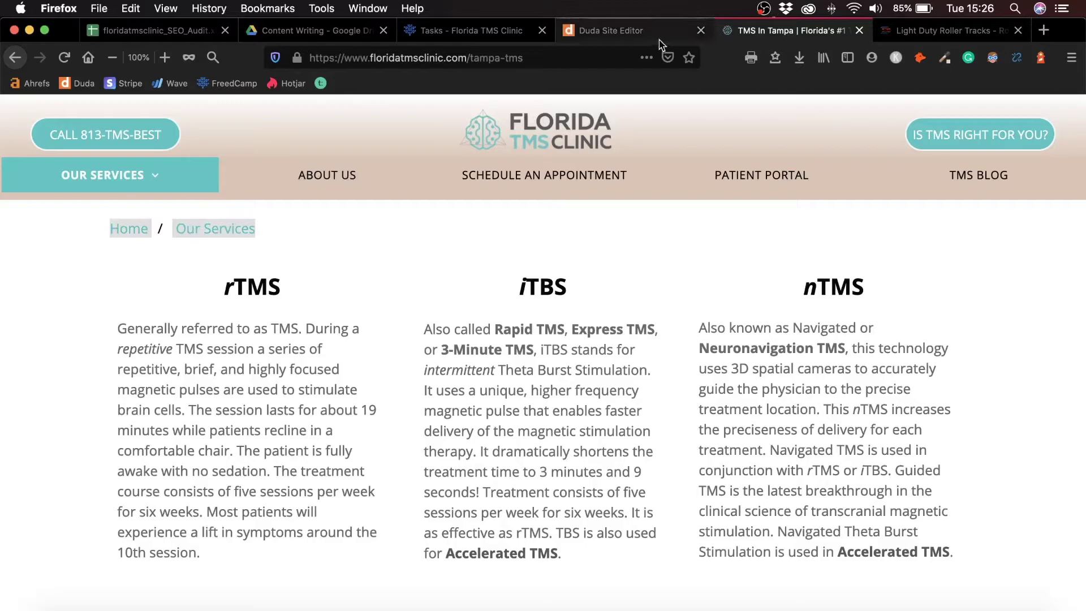
- Cycle through the Duda editor and Tampa TMS tabs, ending on Light Duty Roller Tracks
click(618, 33)
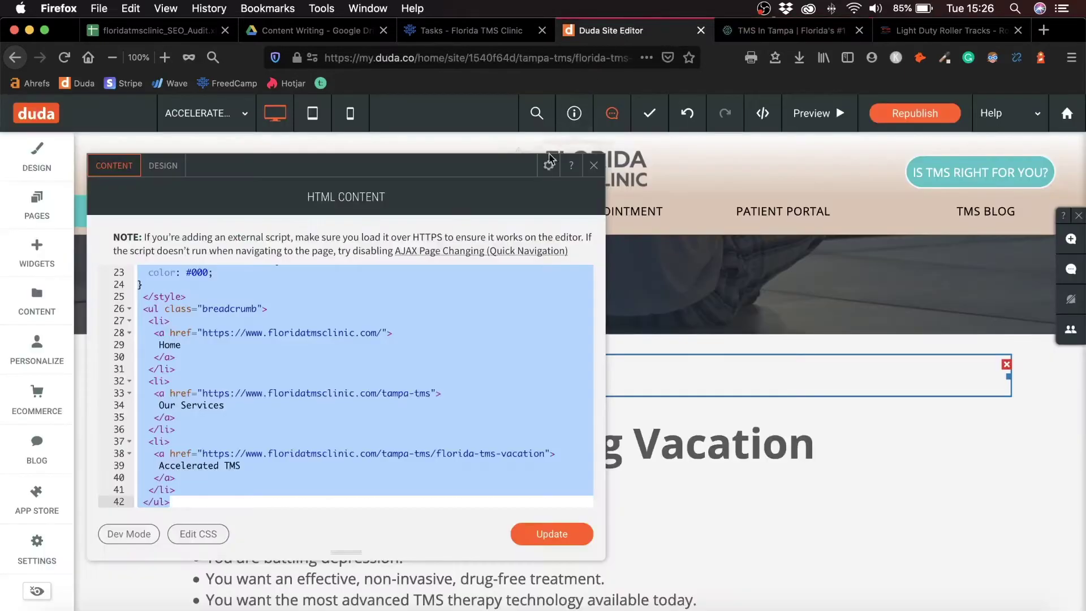
click(809, 33)
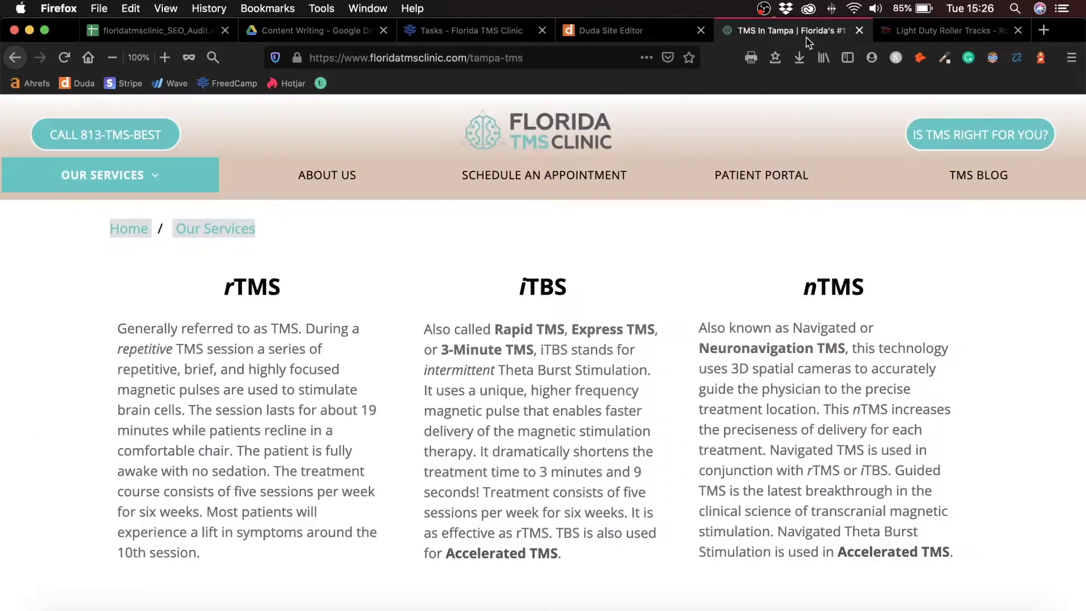
click(927, 32)
- Go to technicalseo.com and open its Schema Markup Generator from the SEO tools
click(526, 58)
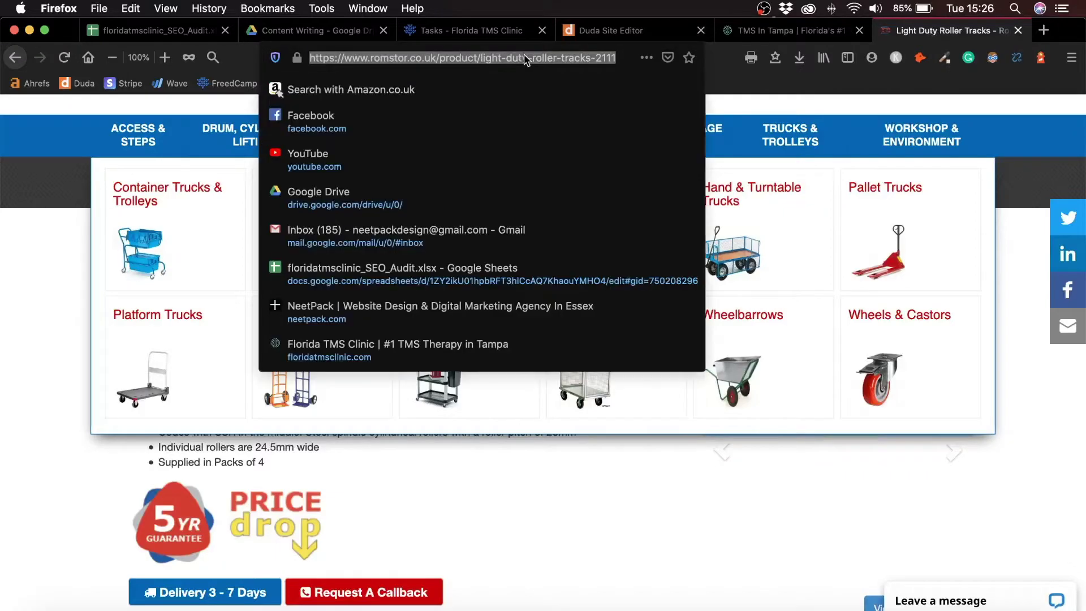
key(BackSpace)
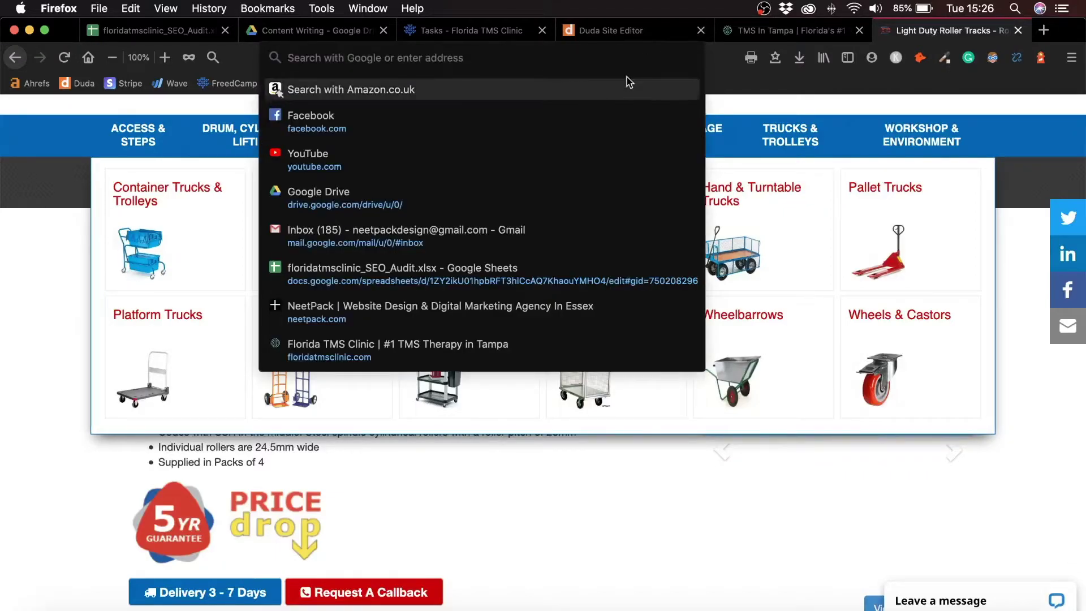
text(technicalseo.com/)
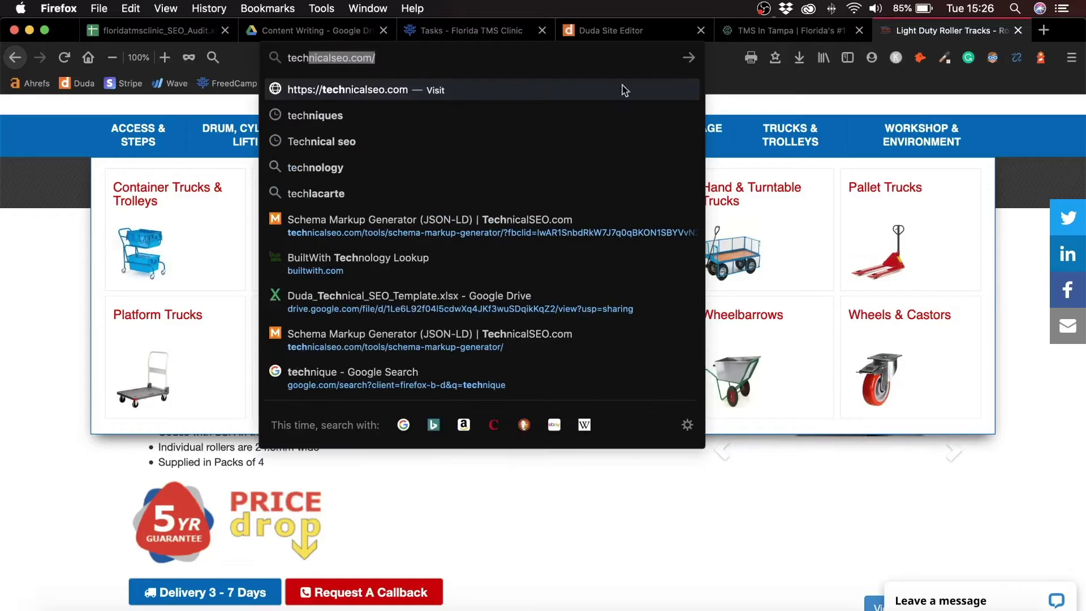
click(421, 95)
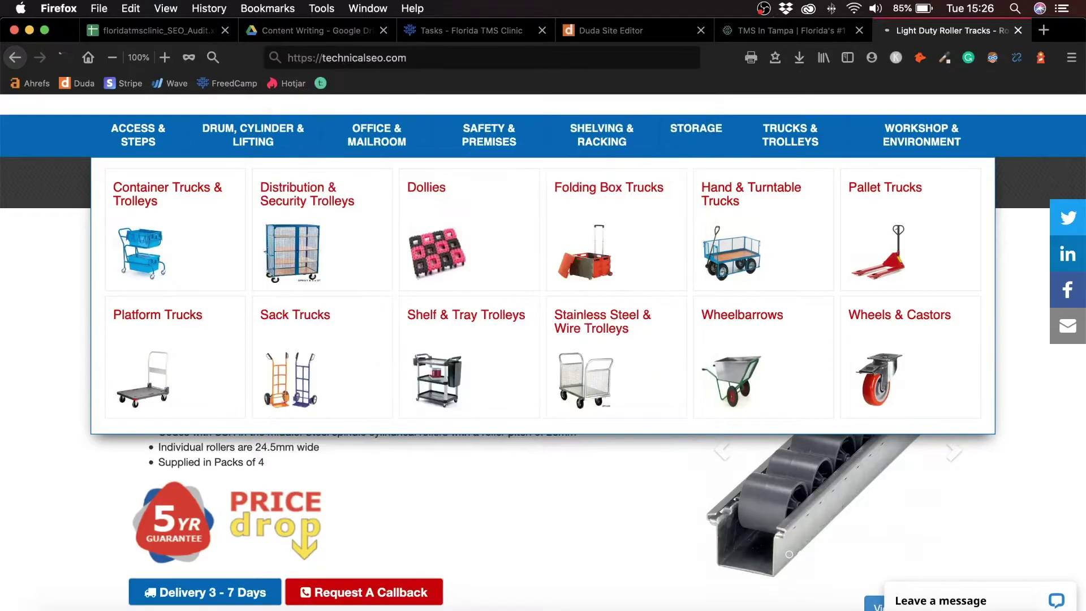
click(337, 394)
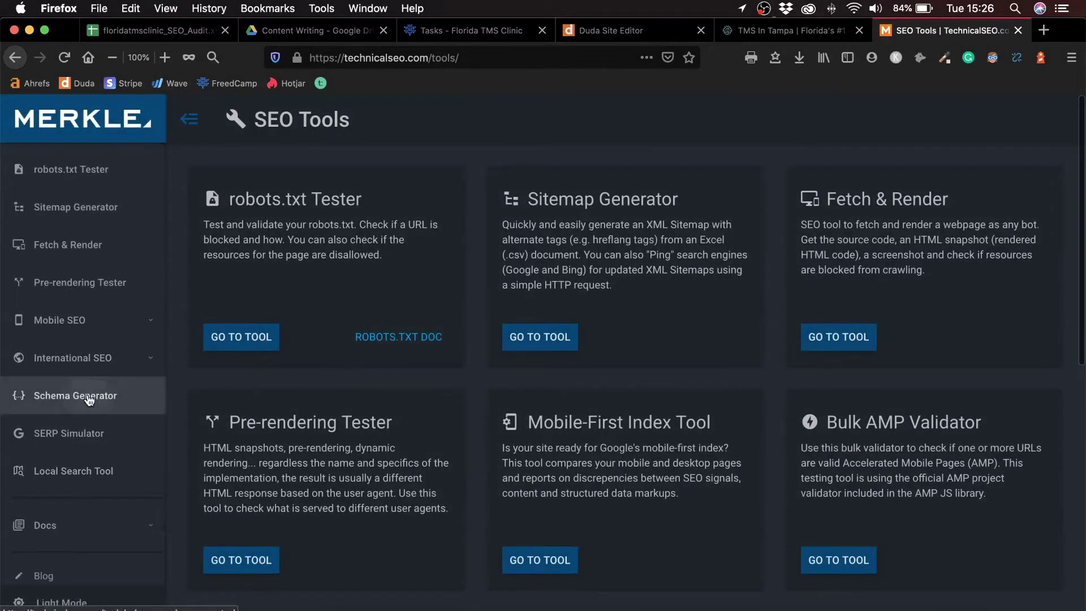
click(113, 396)
- Choose the Breadcrumb schema type and enter 'def' as the first page's name
click(349, 216)
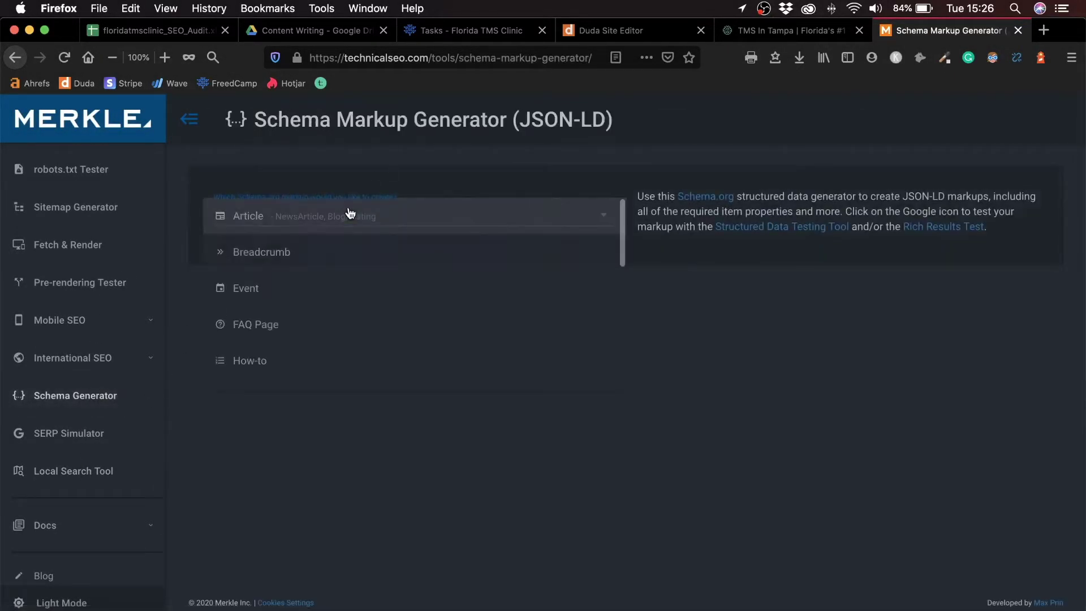
click(368, 247)
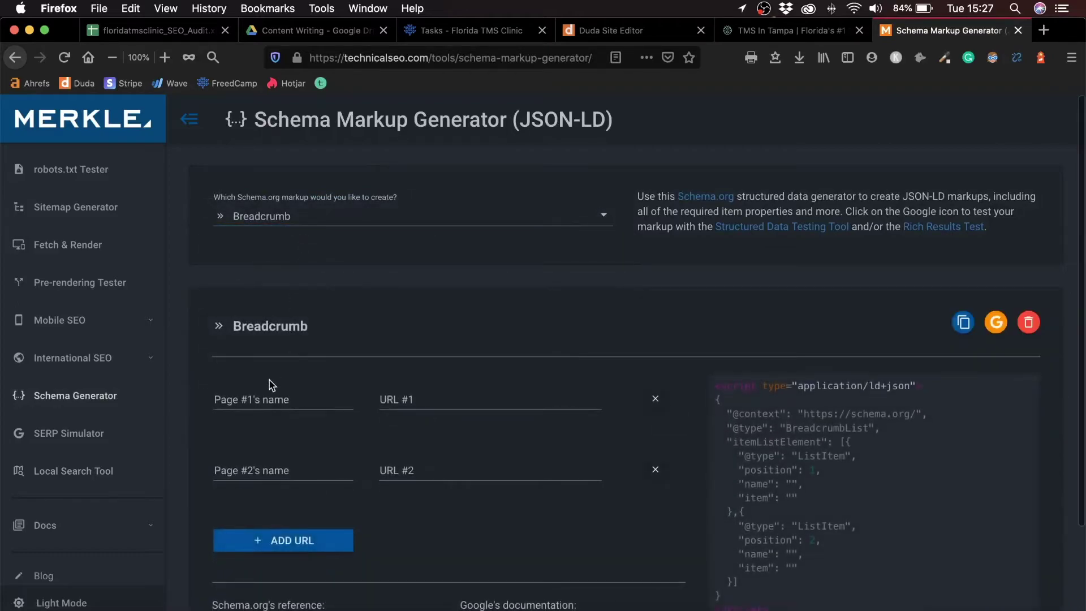
click(261, 400)
text(def)
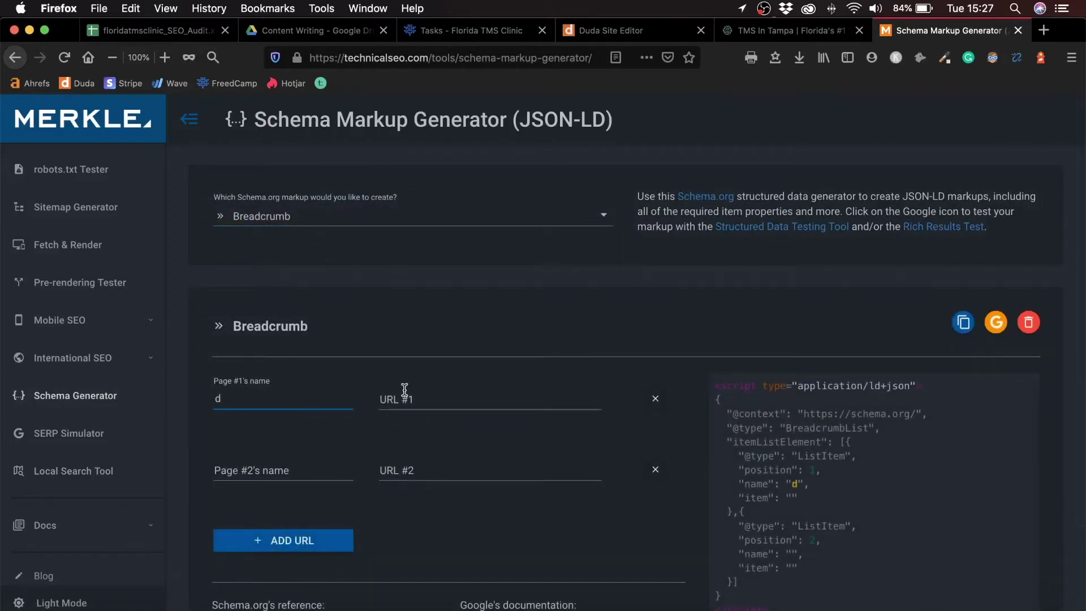
- Look over the generated Breadcrumb JSON-LD code, then return to the Duda editor
scroll(388, 485, down, 1)
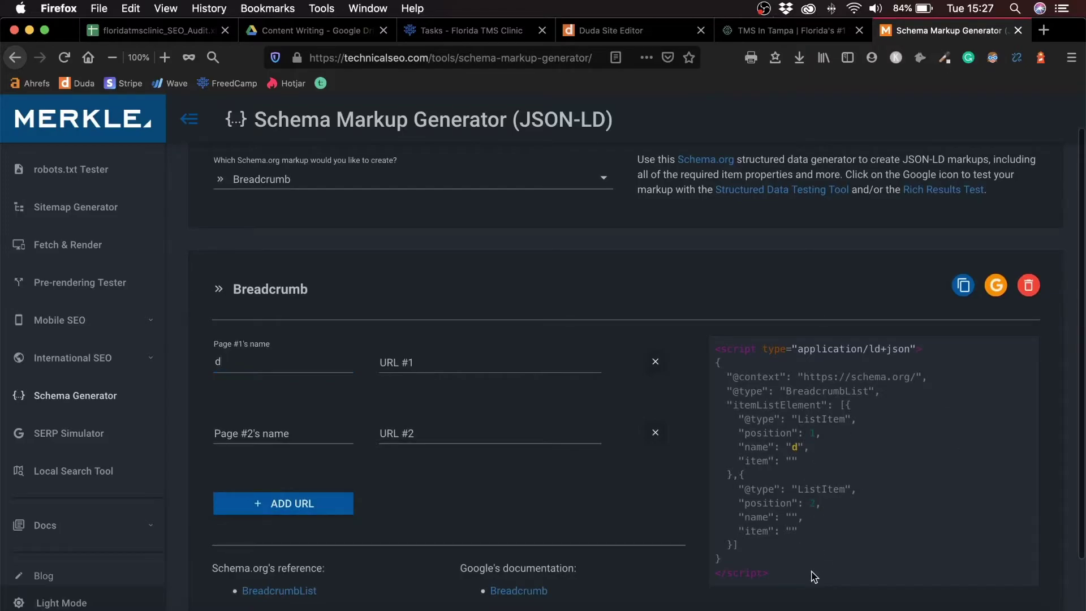
drag(813, 577, 731, 316)
click(552, 281)
scroll(643, 239, up, 1)
click(626, 30)
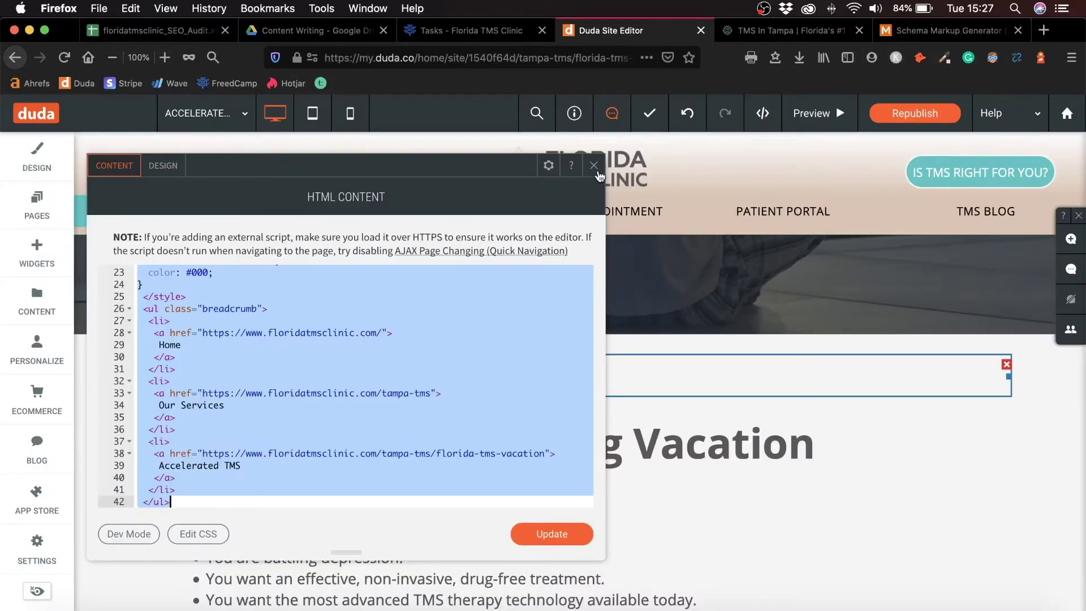
- Close the HTML editor and open the Accelerated TMS page's SEO settings
click(593, 165)
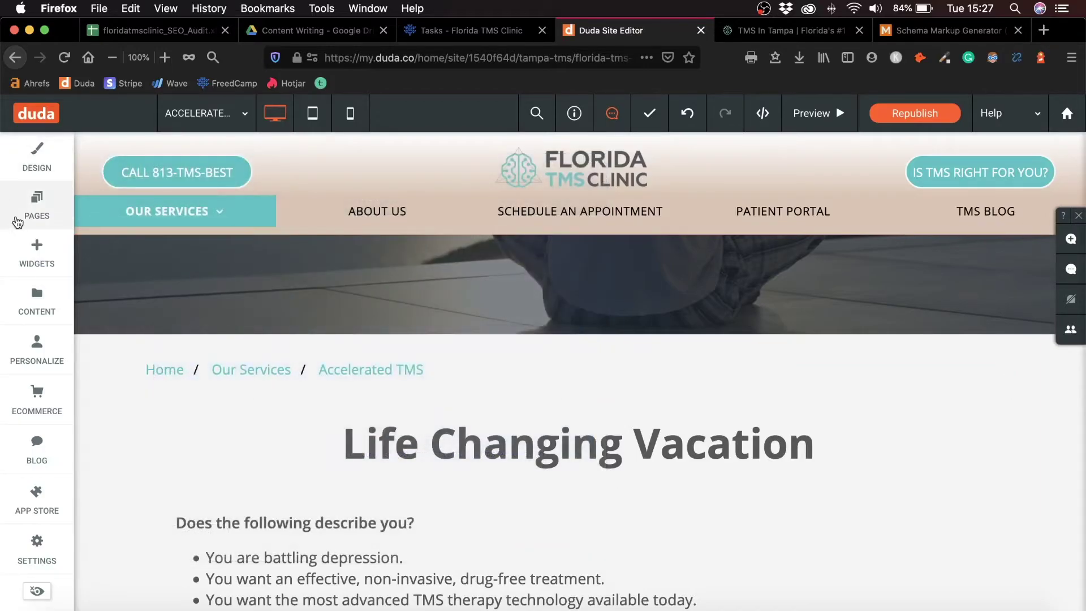
click(17, 222)
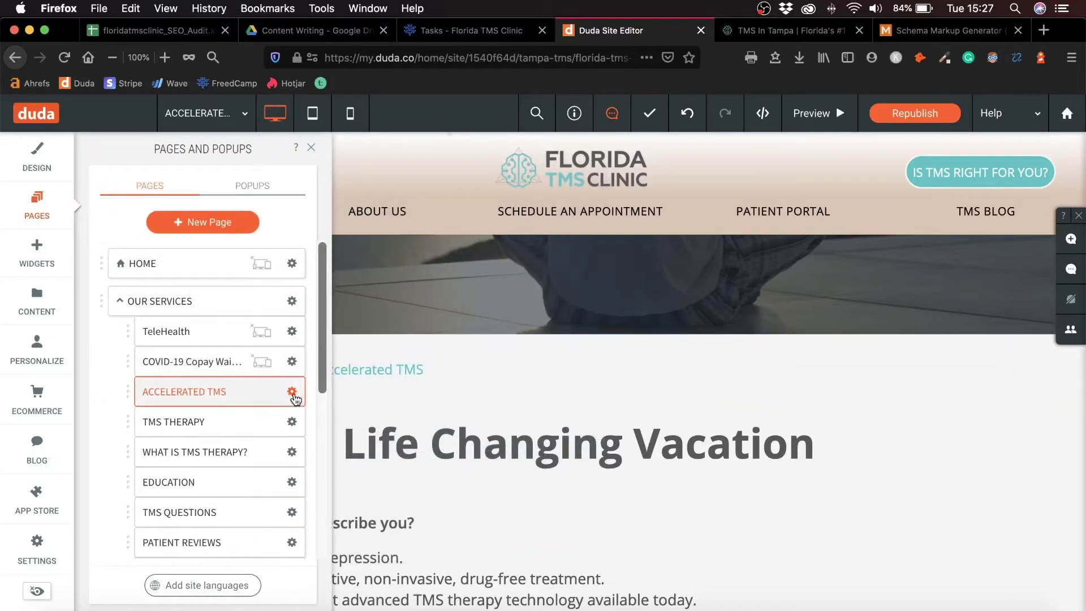
click(291, 392)
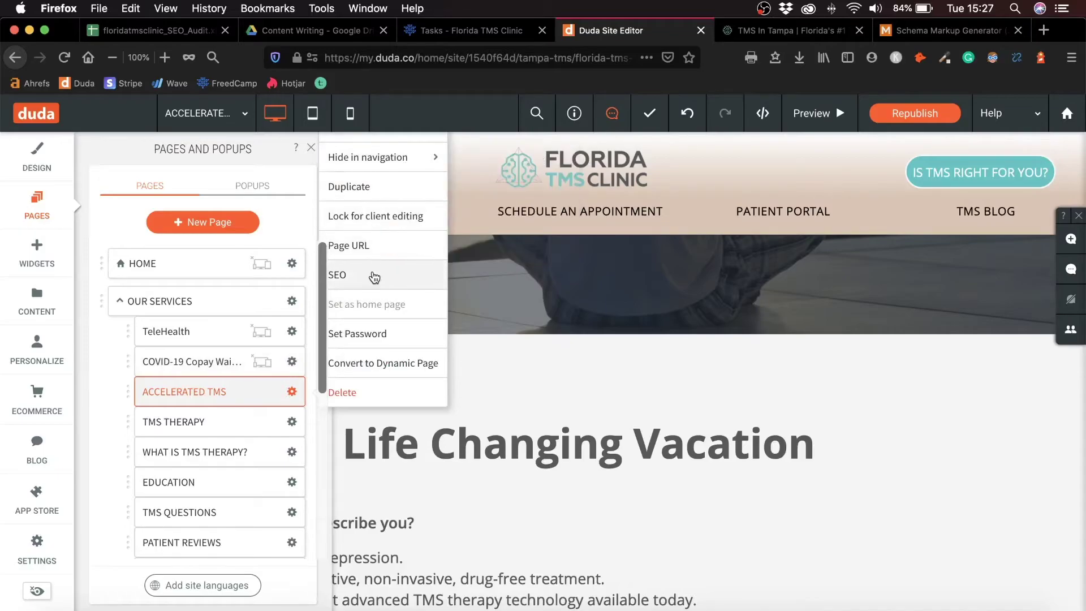
click(374, 277)
- Review the existing Header HTML schema script, then close the page settings panel
scroll(398, 372, down, 10)
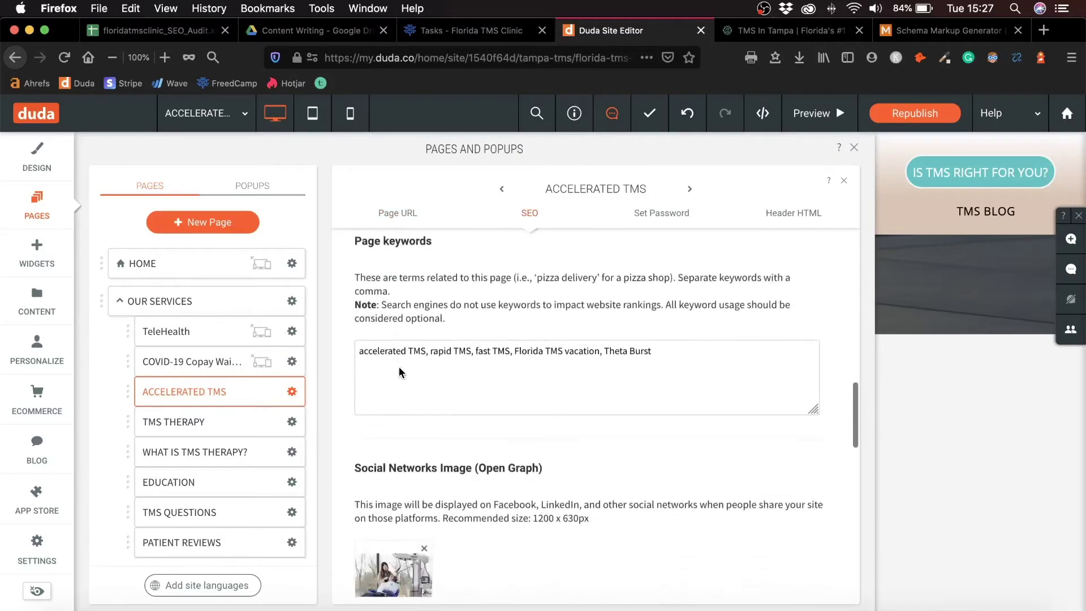
scroll(399, 372, down, 15)
scroll(635, 472, down, 5)
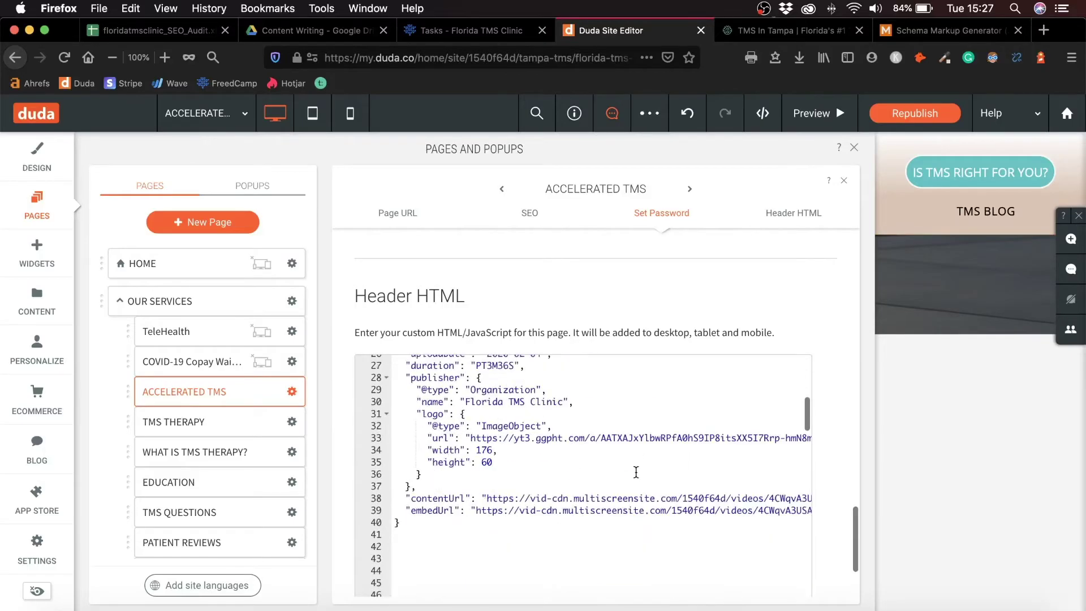
scroll(658, 437, down, 15)
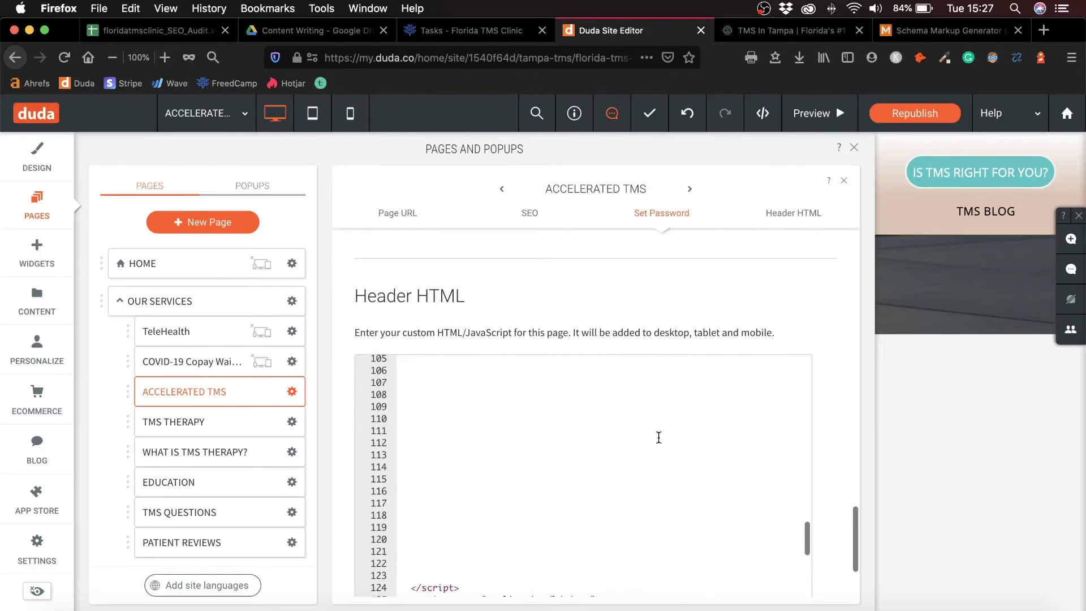
click(855, 149)
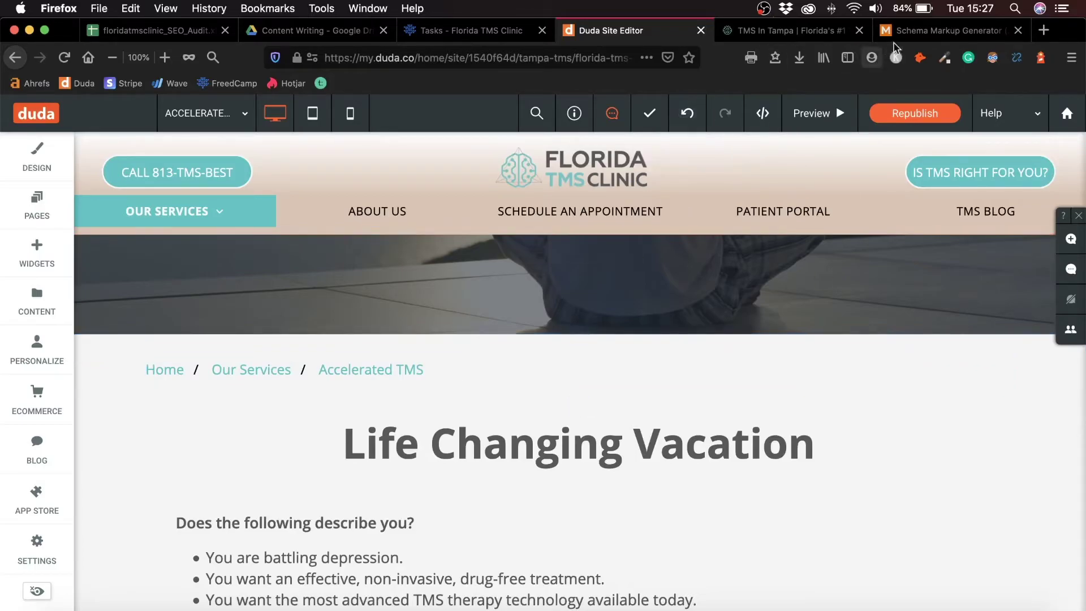
- In a new browser tab, search Google for 'breadcrumb seo'
click(911, 34)
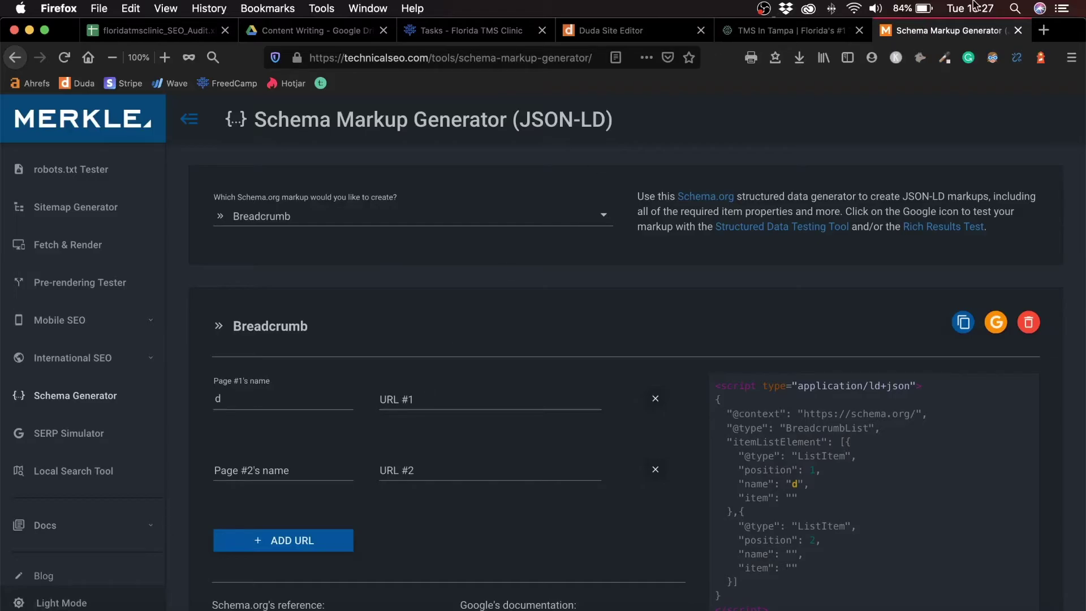
click(1043, 30)
text(d)
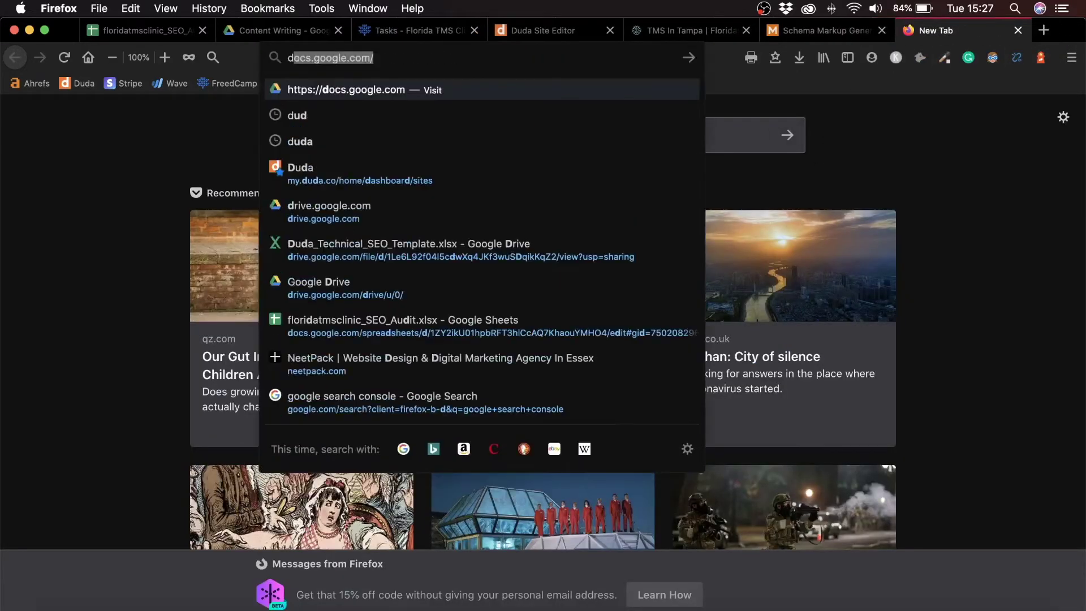
key(BackSpace)
key(BackSpace)
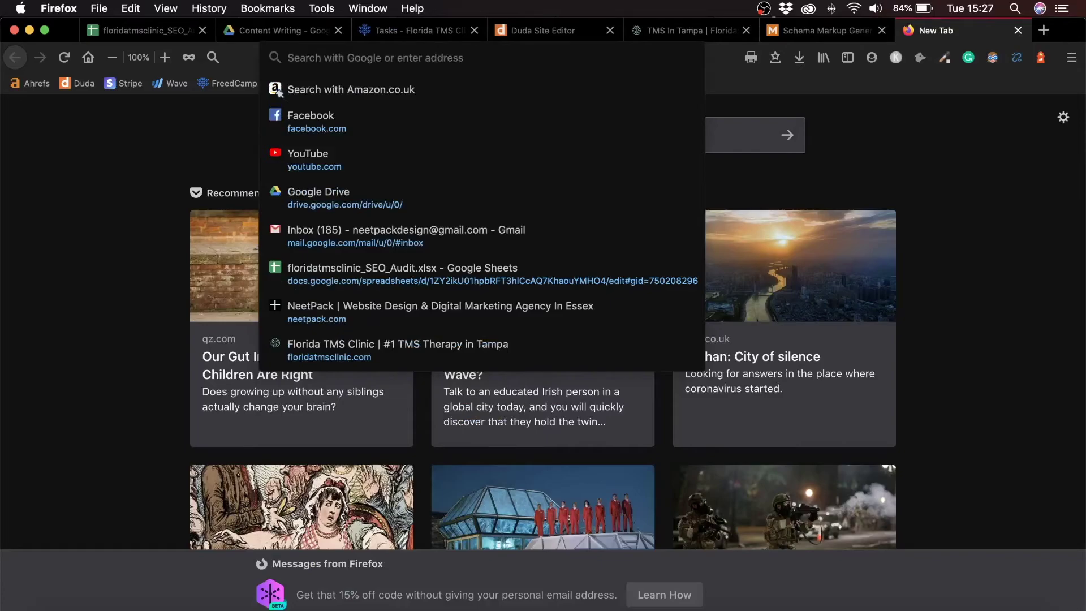
text(breadcrumb)
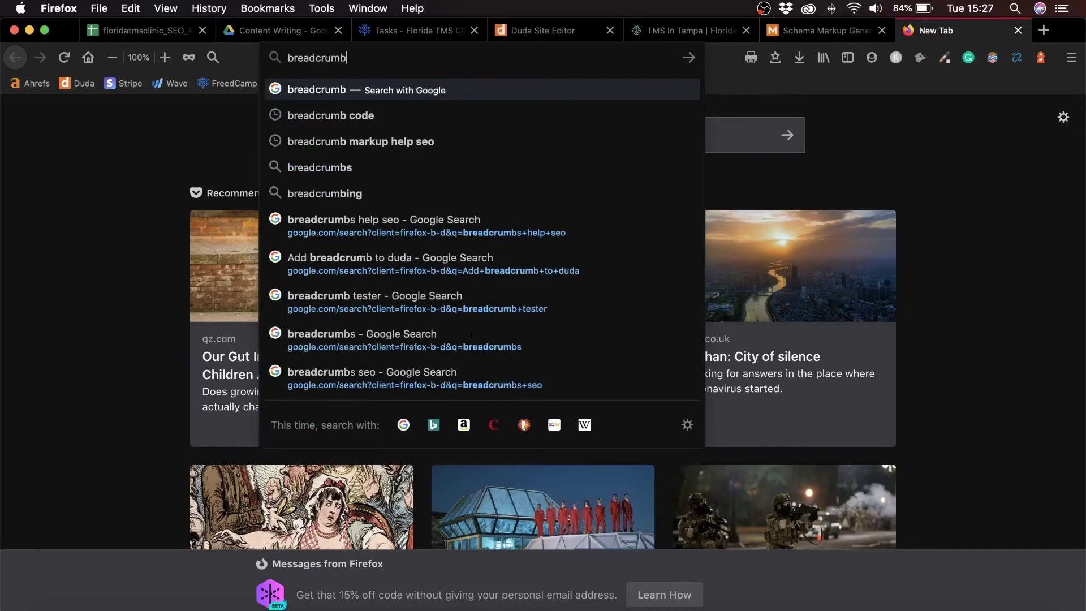
text( seo)
key(Return)
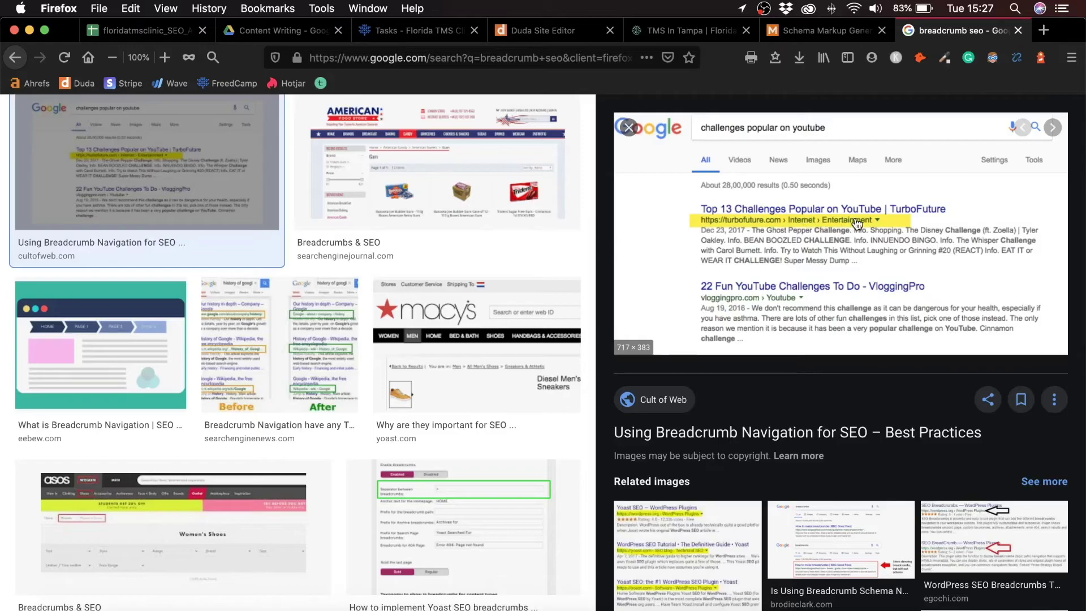
- Browse the breadcrumb SEO image results, previewing the macy's and Cult of Web examples
scroll(396, 384, up, 1)
scroll(365, 393, down, 1)
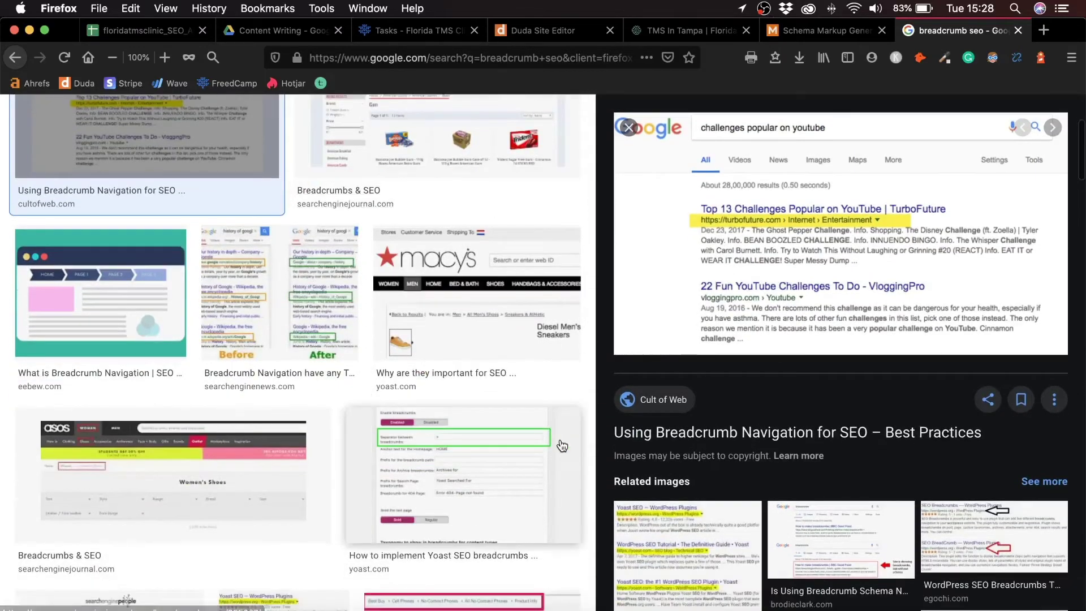
scroll(551, 396, up, 2)
click(554, 367)
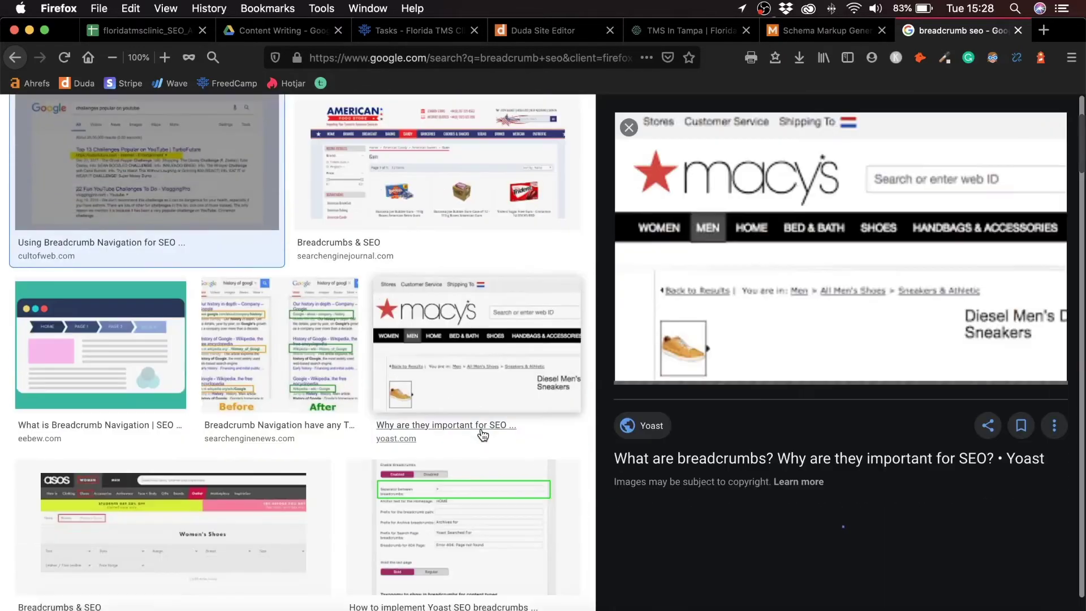
click(192, 168)
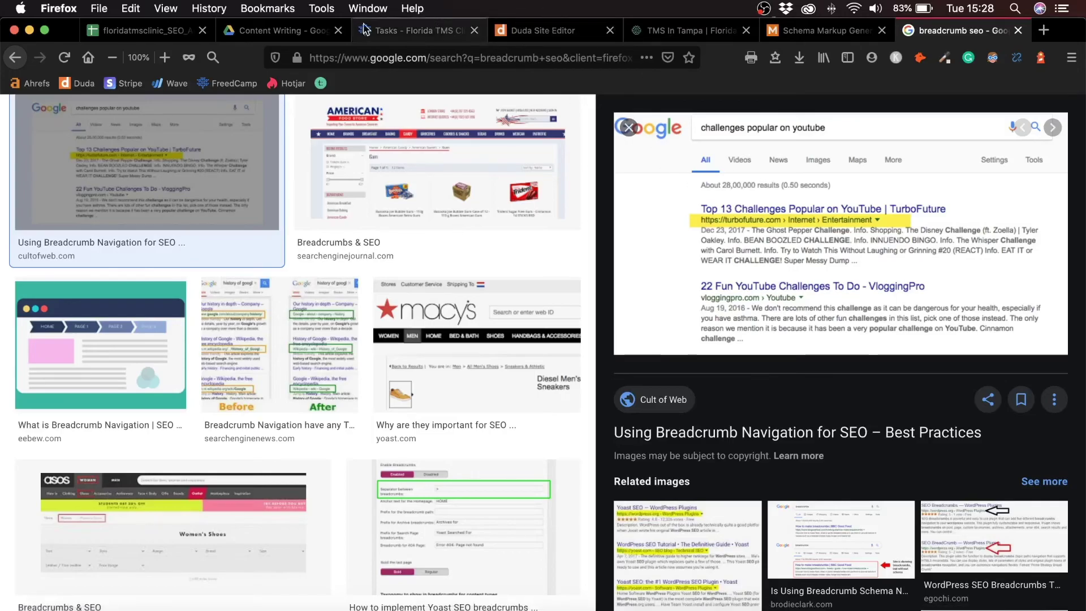
- Load facebook.com in the live Tampa TMS tab, then return to the Duda editor
click(690, 30)
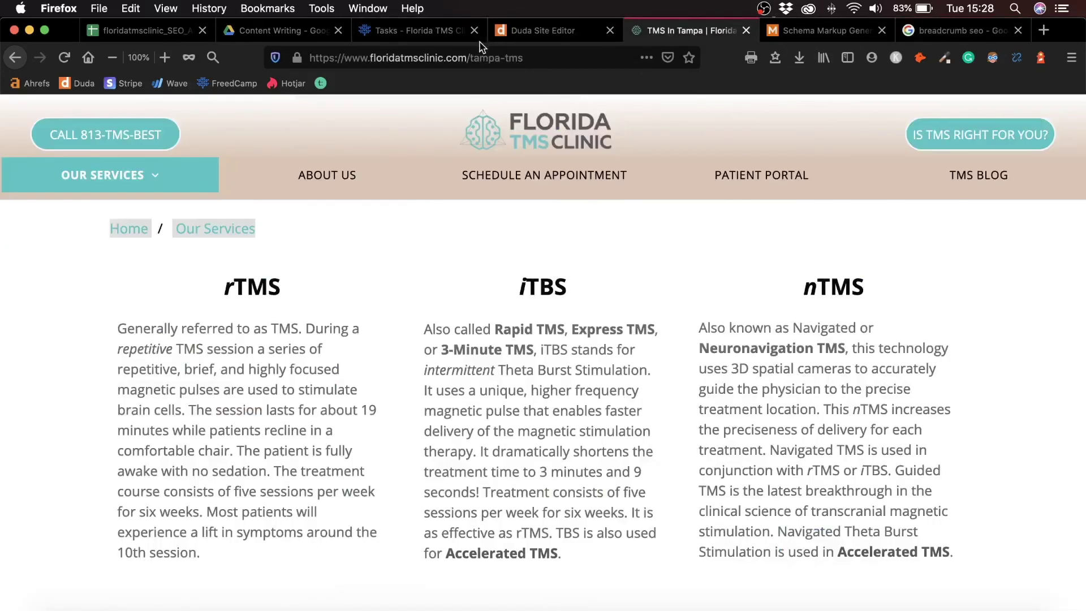
click(471, 59)
text(facebook.com/)
key(Return)
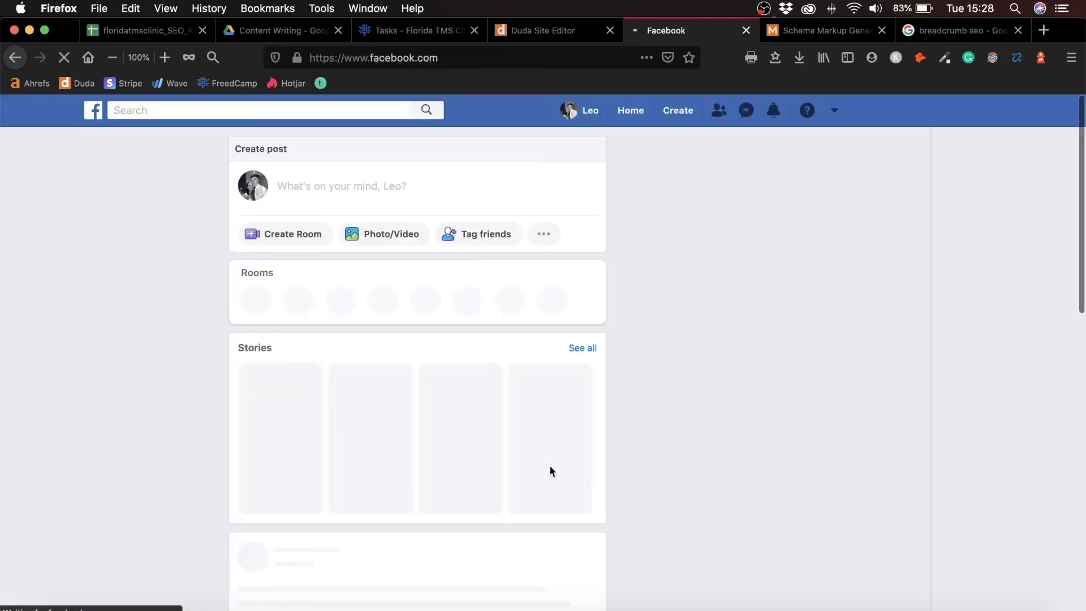
click(795, 33)
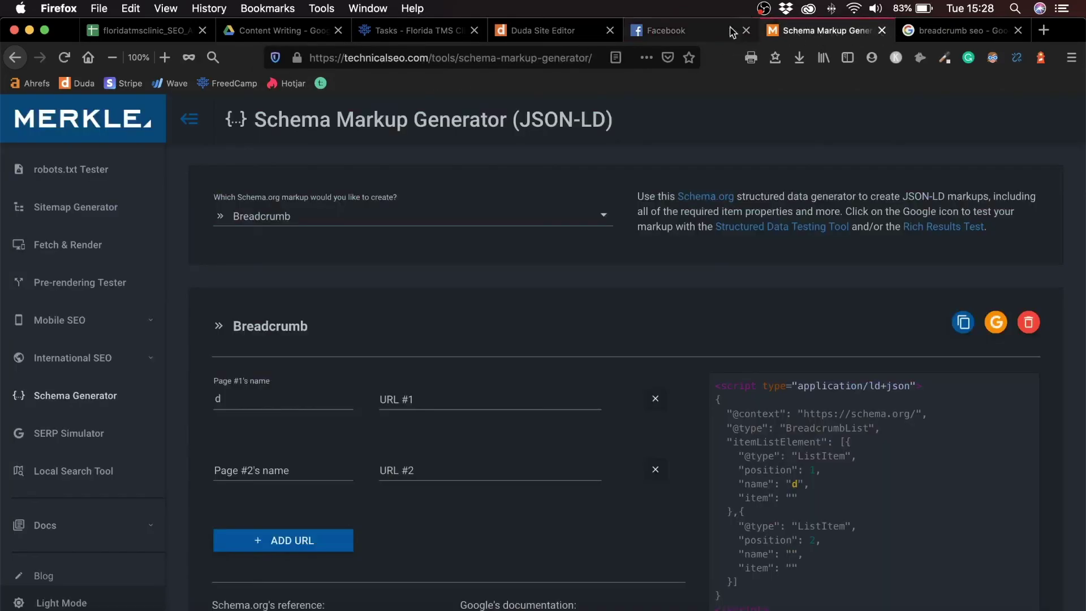
click(517, 30)
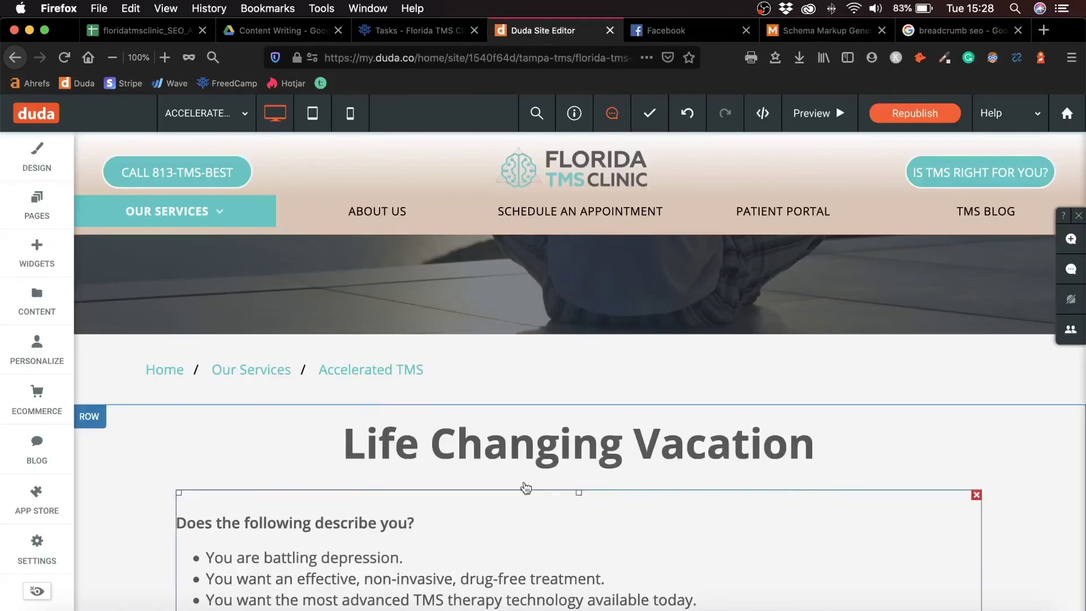